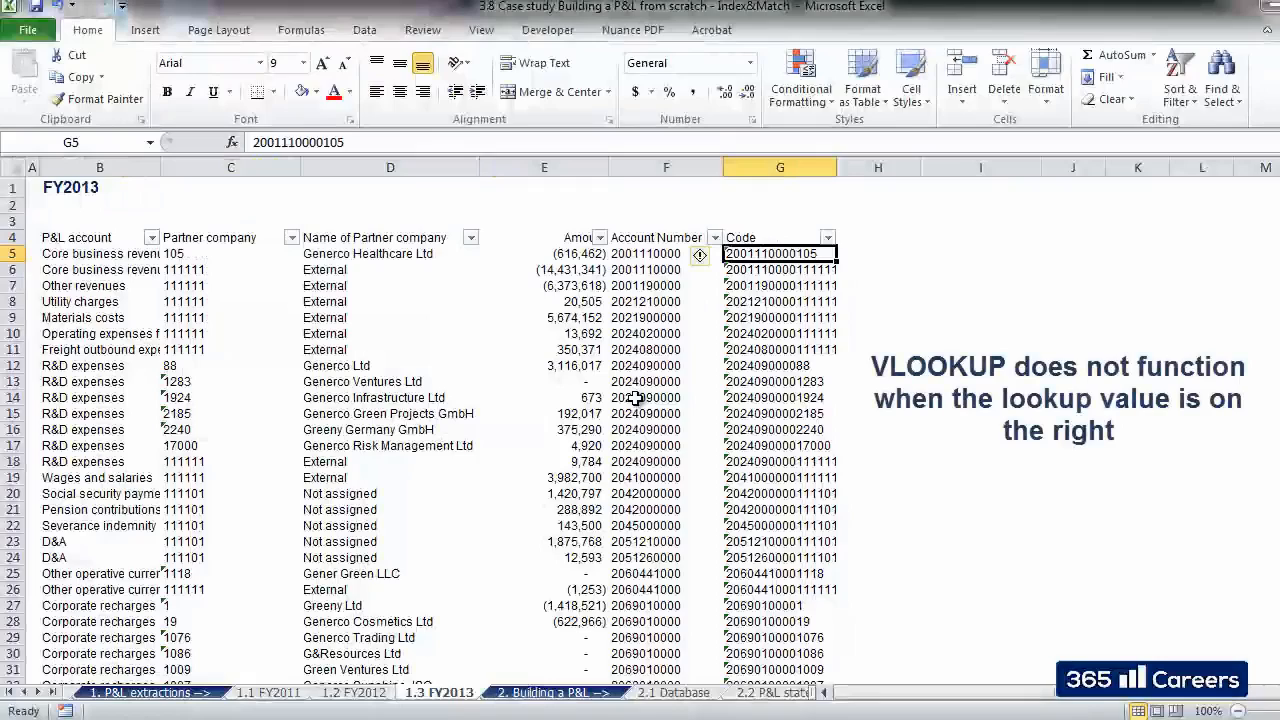
- Start an INDEX formula in C4 of the 2.1 Database sheet, using B5:B61 of the 1.1 FY2011 sheet as the array
key(ctrl+Page_Down)
key(ctrl+Page_Down)
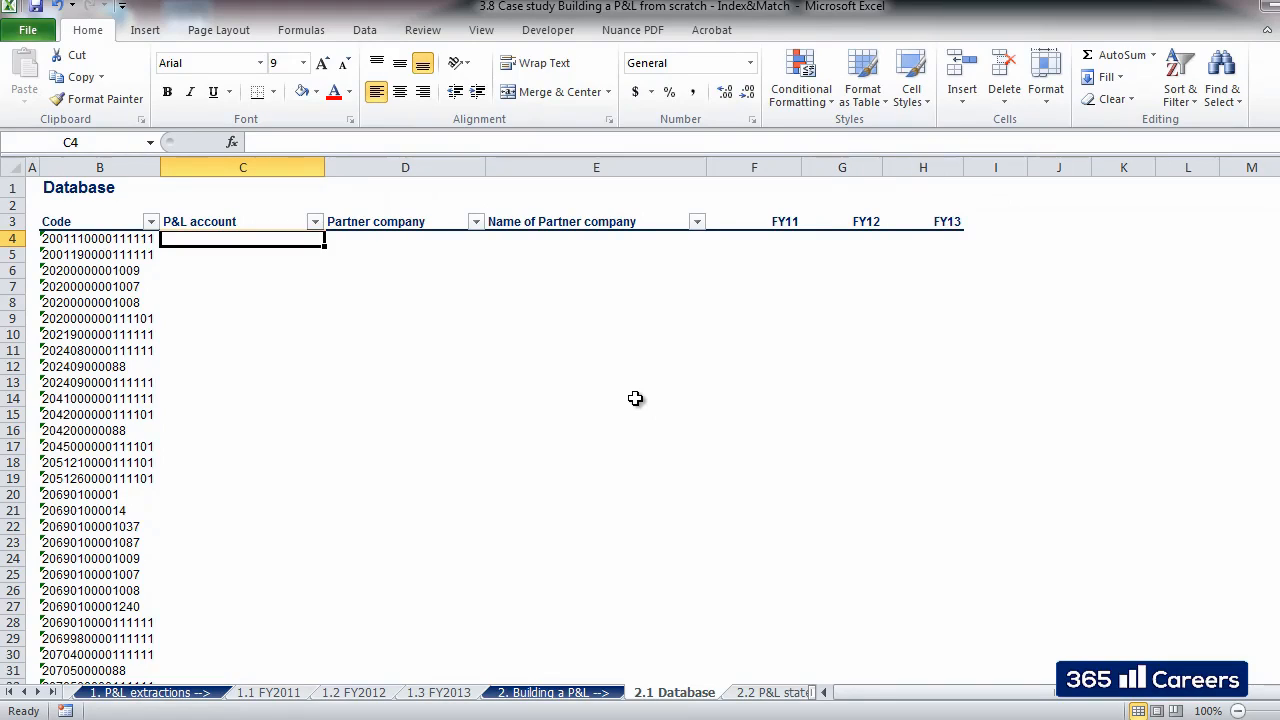
text(+INDEX()
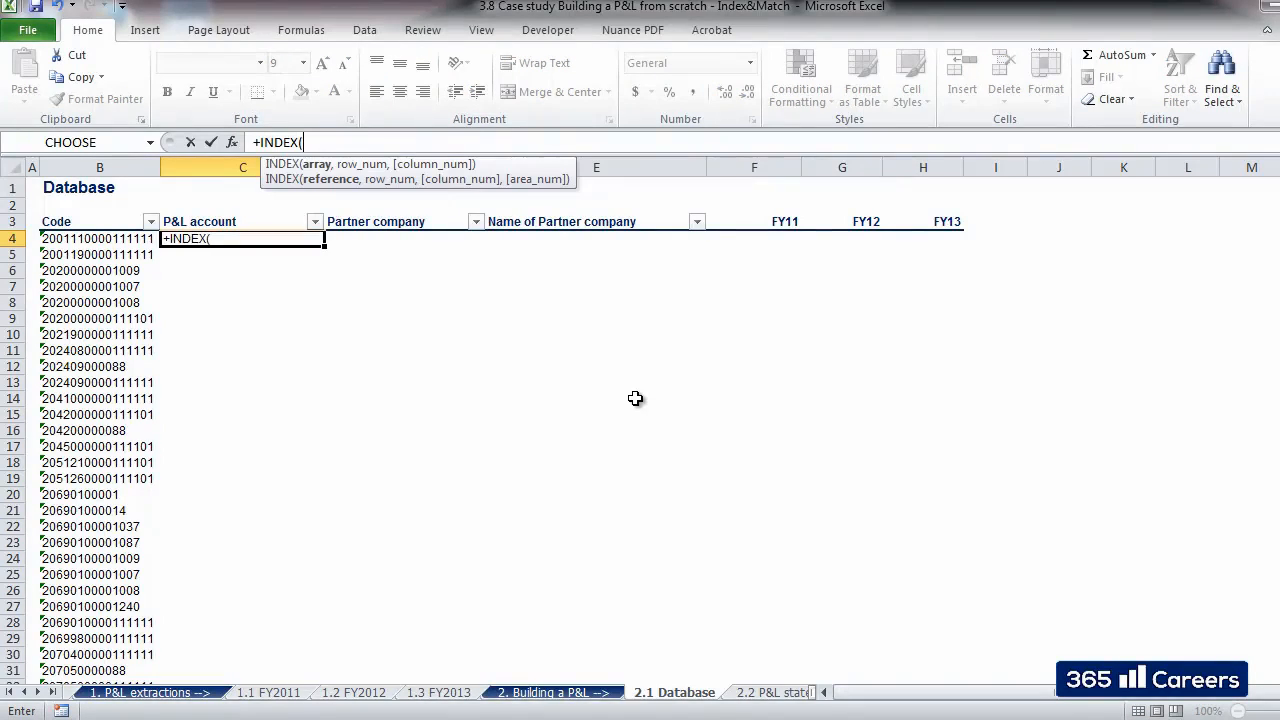
key(ctrl+Page_Up)
key(ctrl+Page_Up)
key(ctrl+Page_Up)
key(ctrl+Page_Up)
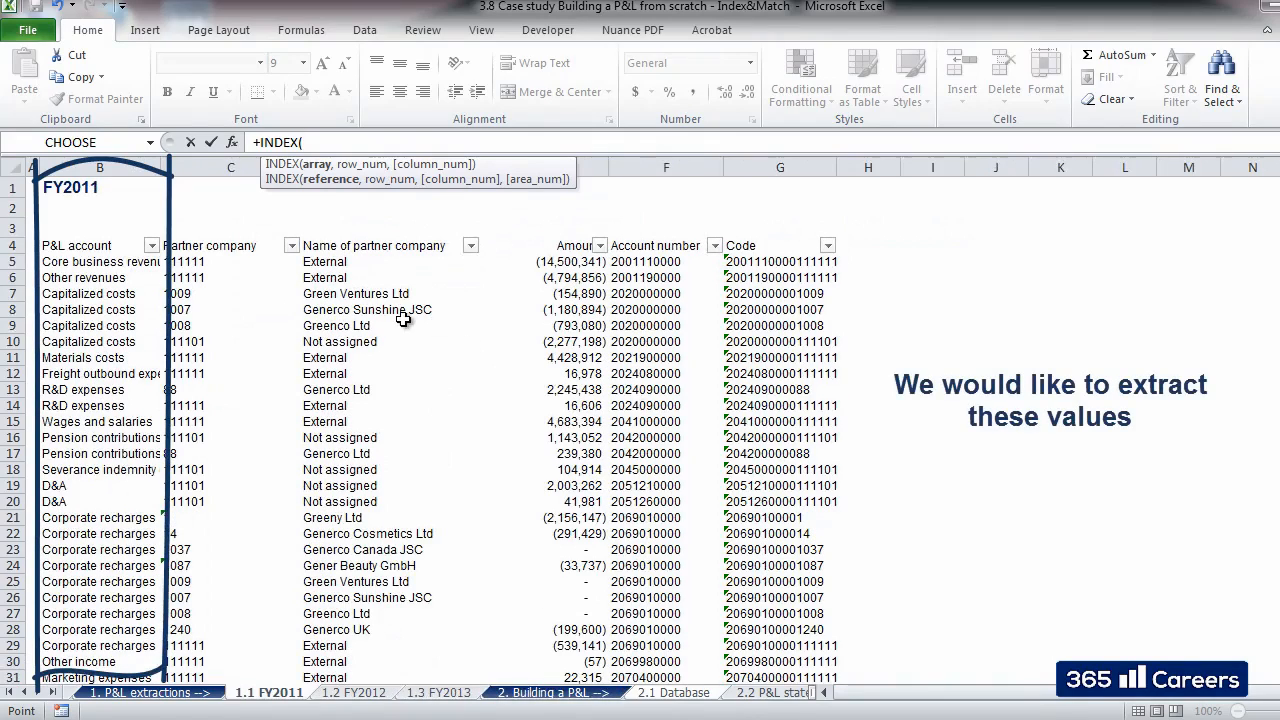
click(92, 264)
key(ctrl+shift+Down)
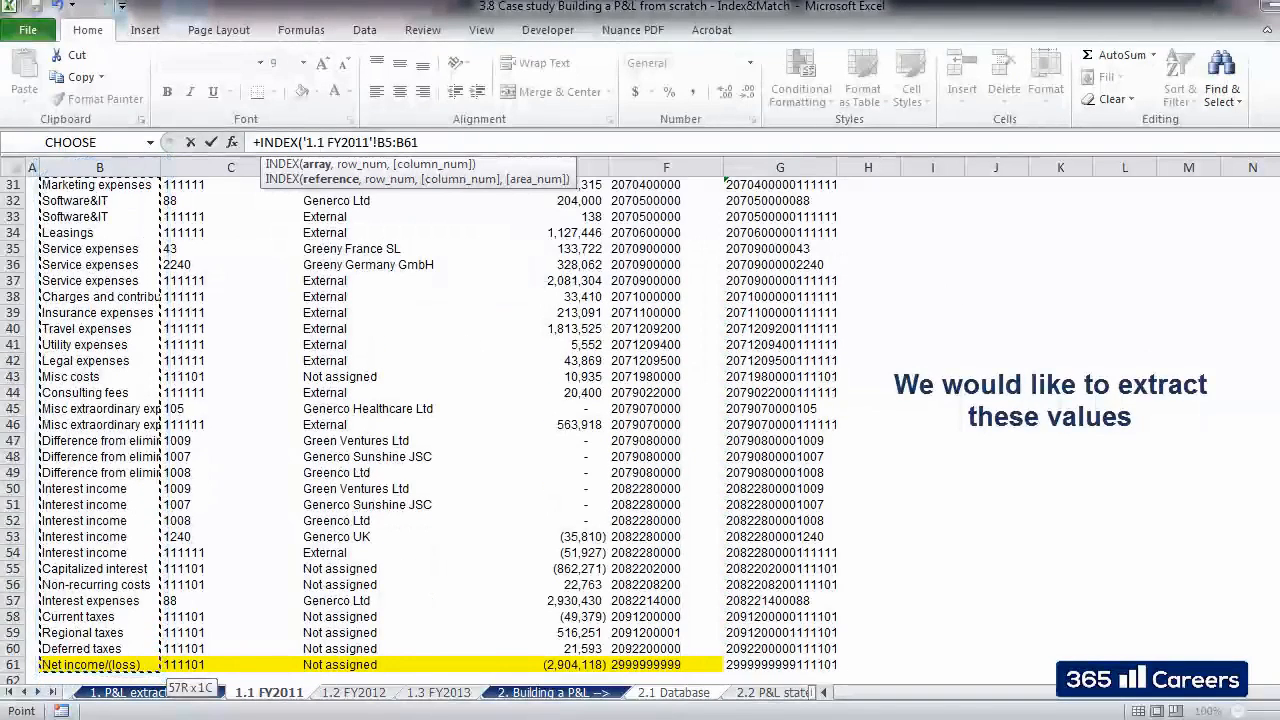
- Fix the row references of the INDEX array as B$5:B$61 and continue to the row number argument
scroll(640, 432, up, 1)
scroll(418, 432, up, 2)
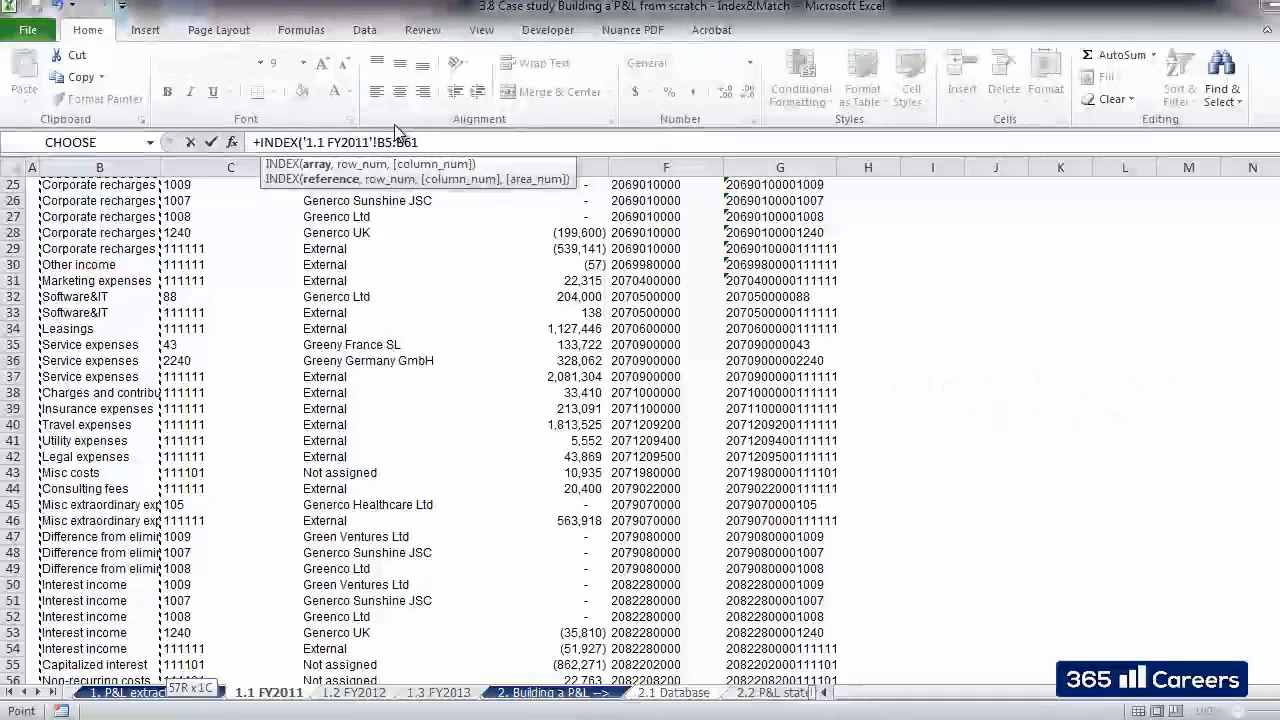
click(429, 146)
text($)
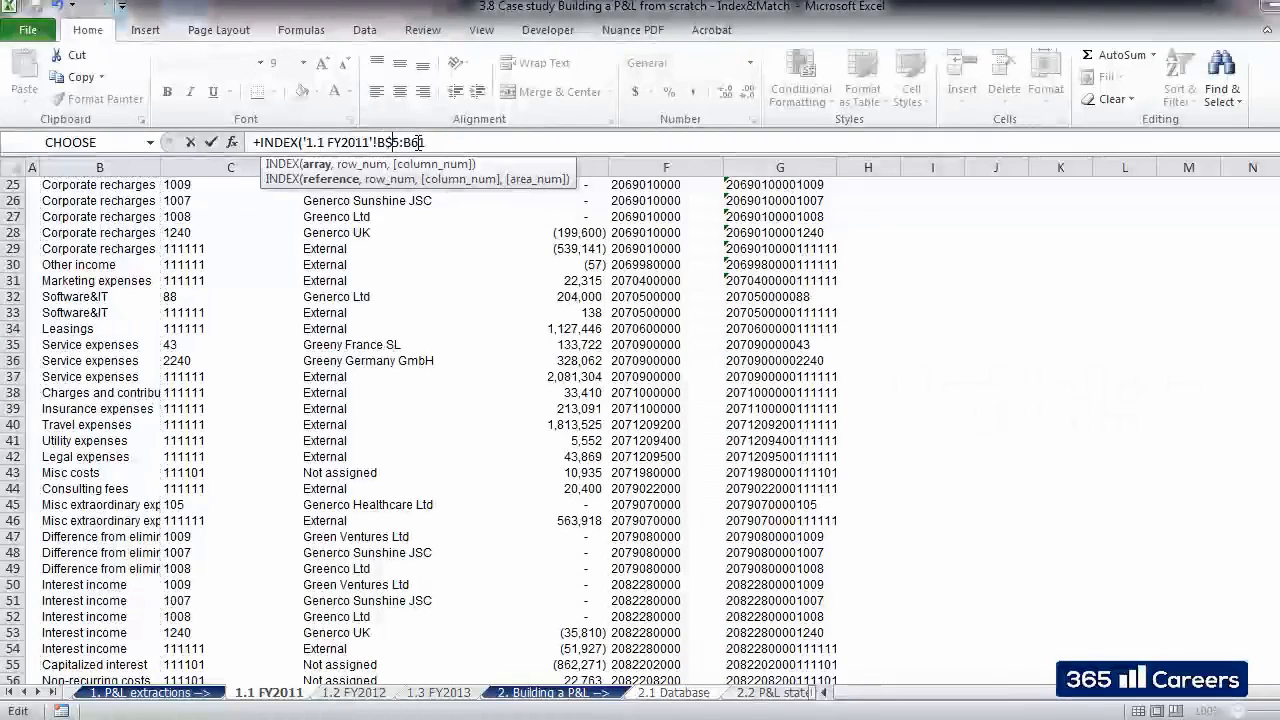
click(413, 143)
text($61)
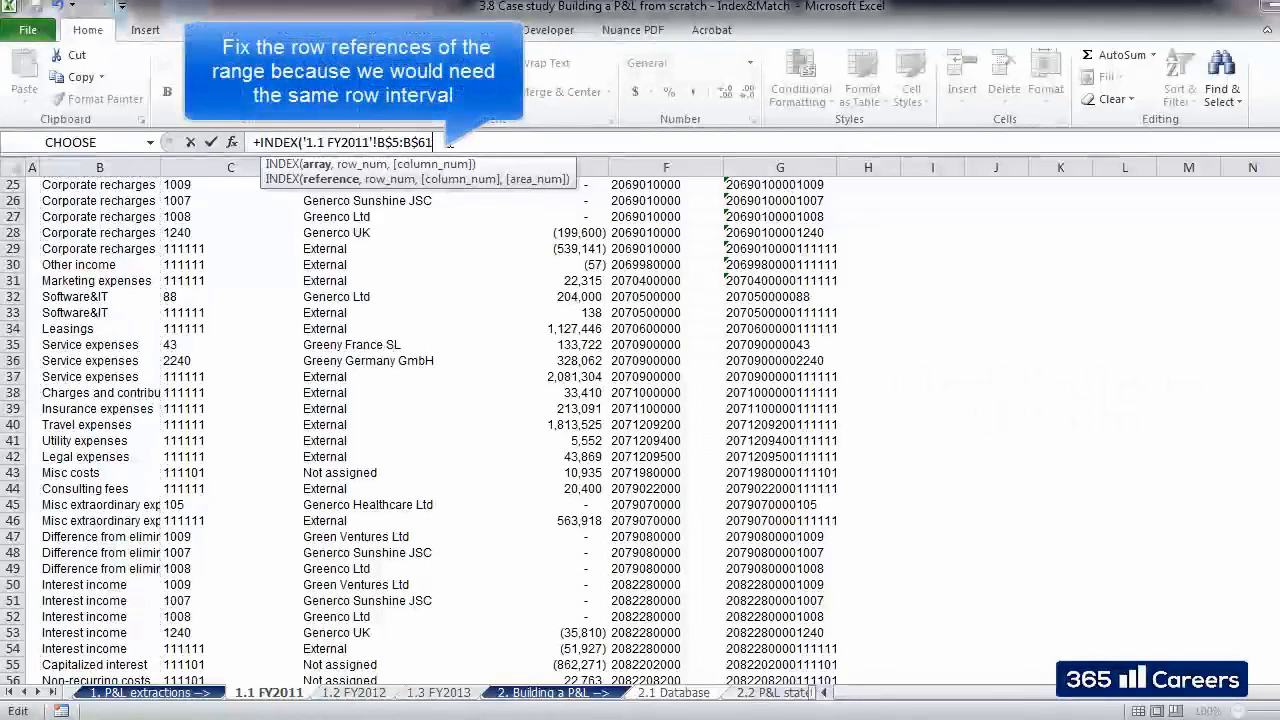
text(,)
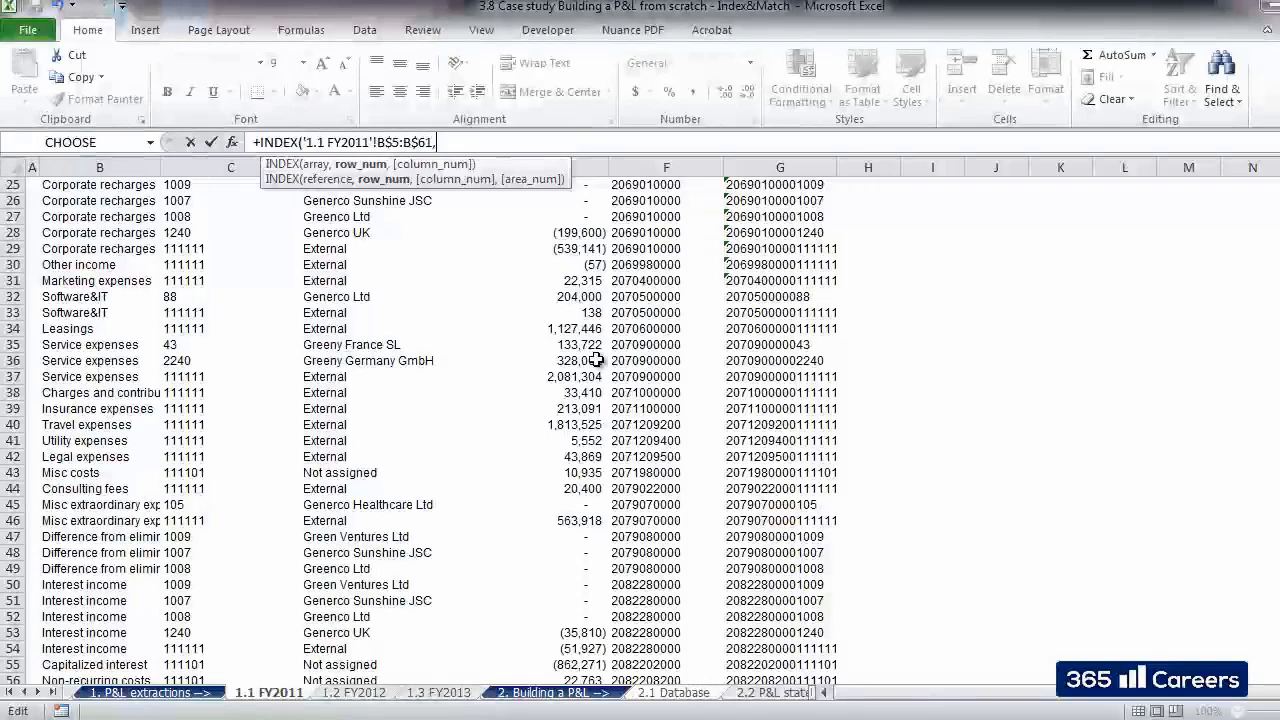
- Add a nested MATCH with cell B4 of 2.1 Database as the lookup value, column fixed as $B4
text(match)
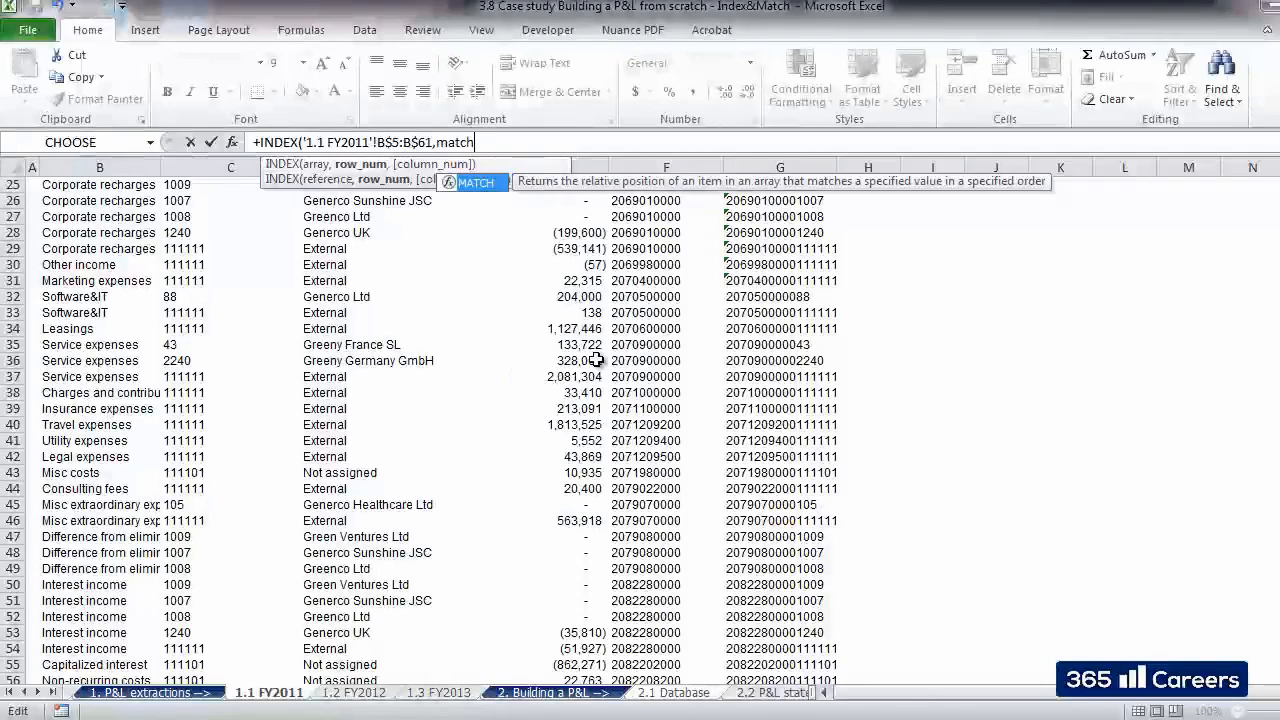
text(()
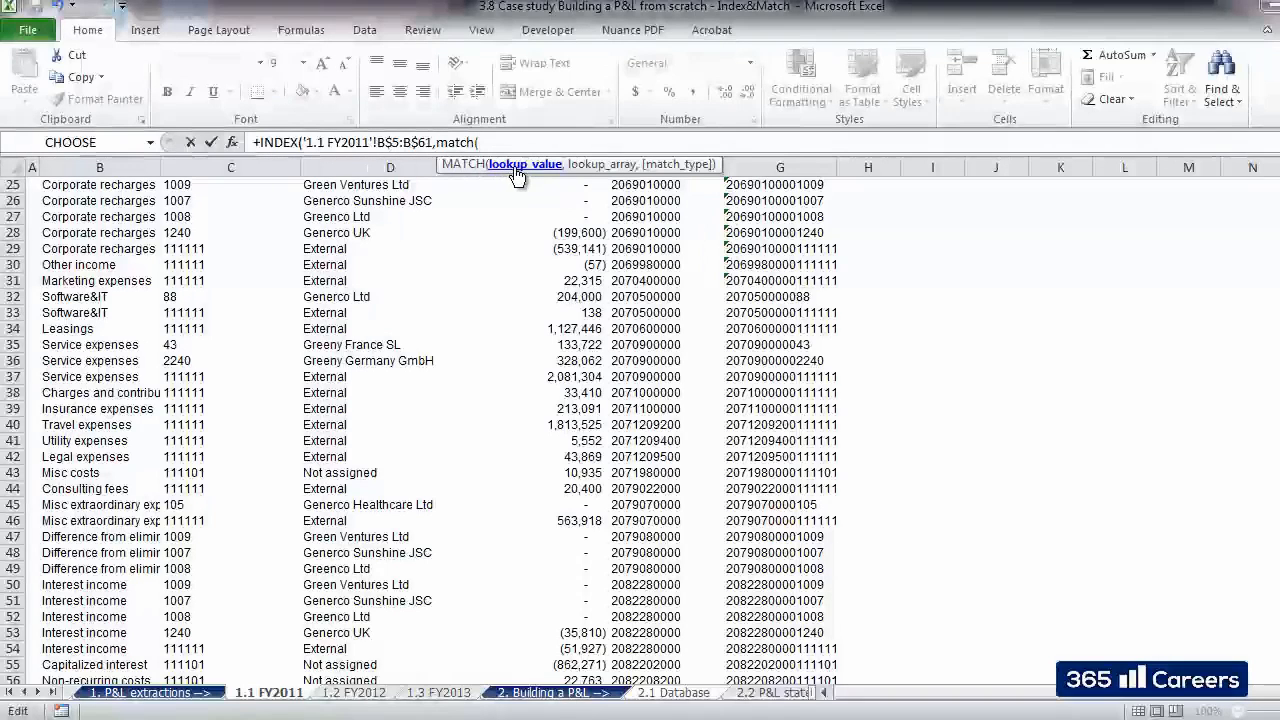
click(652, 694)
click(108, 238)
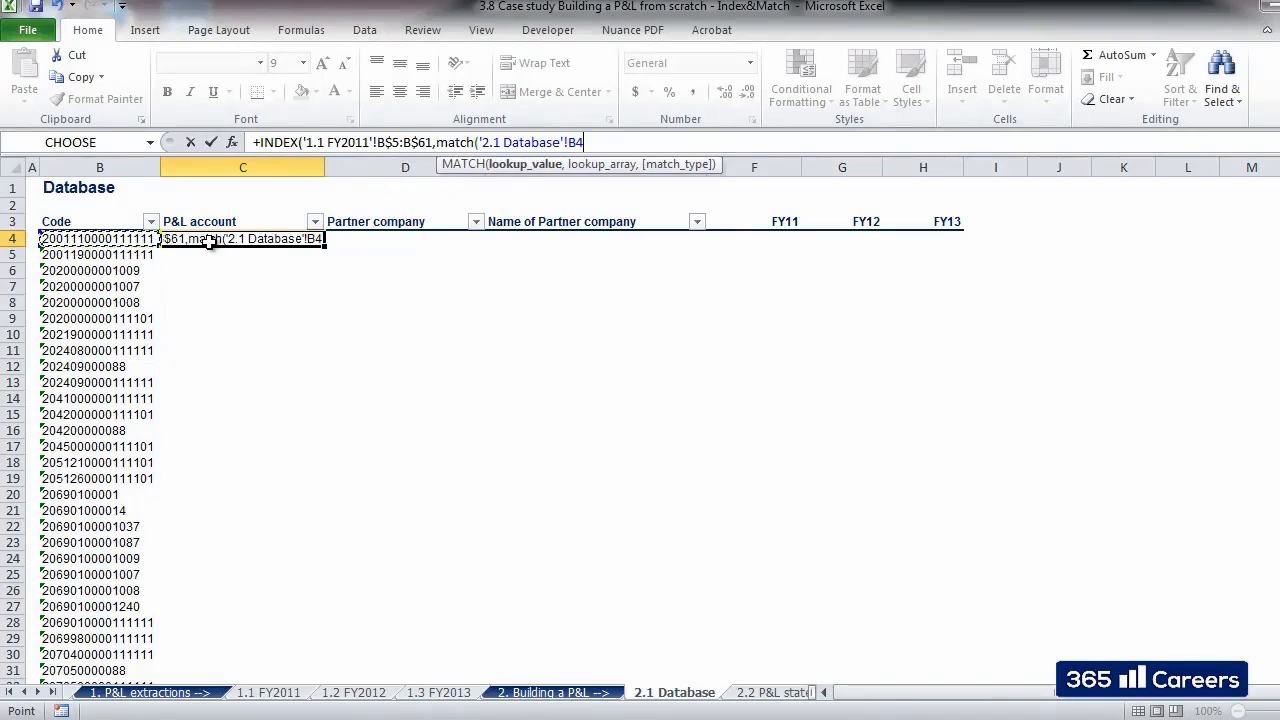
text($)
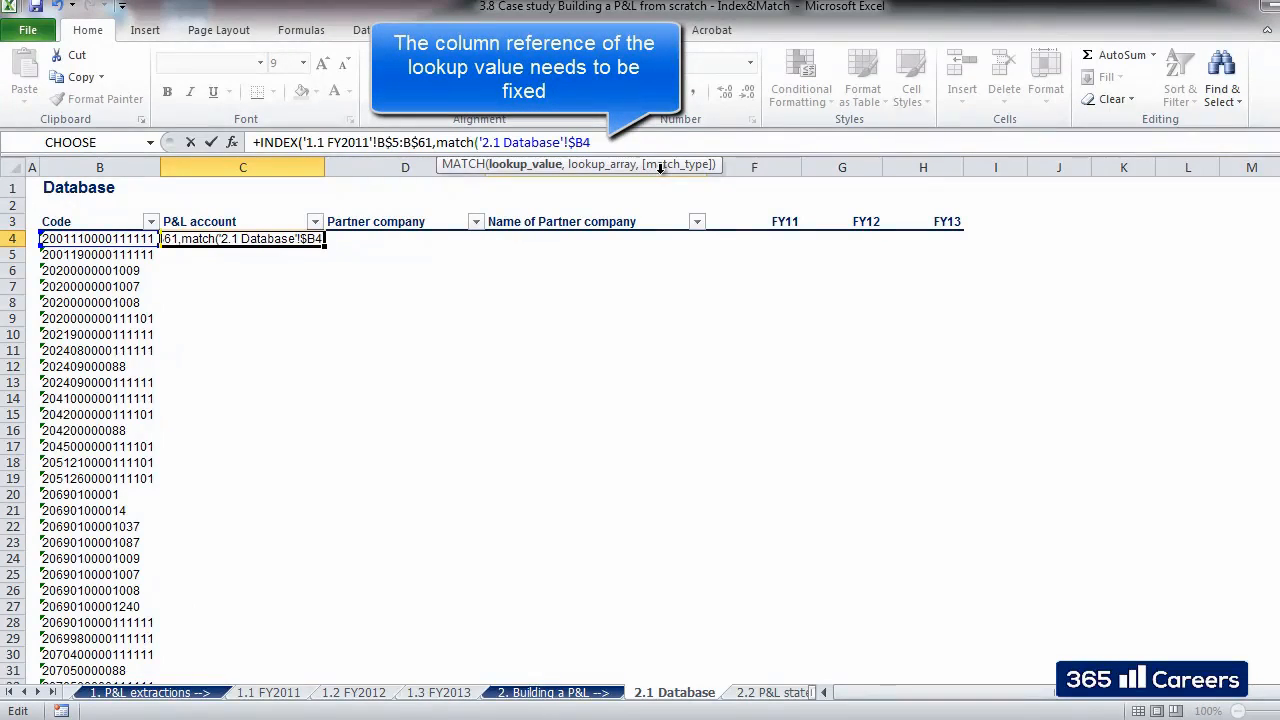
- Set MATCH's lookup array to the Code column of 1.1 FY2011, fully fixed as $G$5:$G$61
text(,)
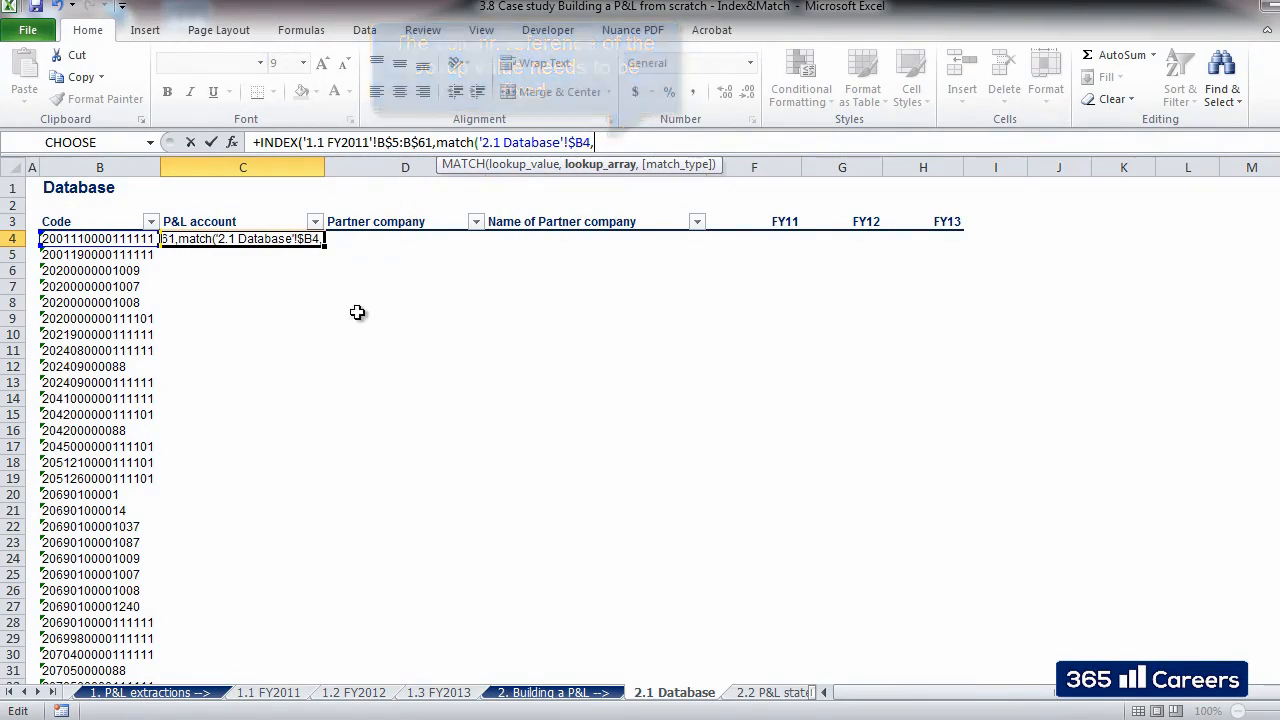
click(292, 700)
click(748, 630)
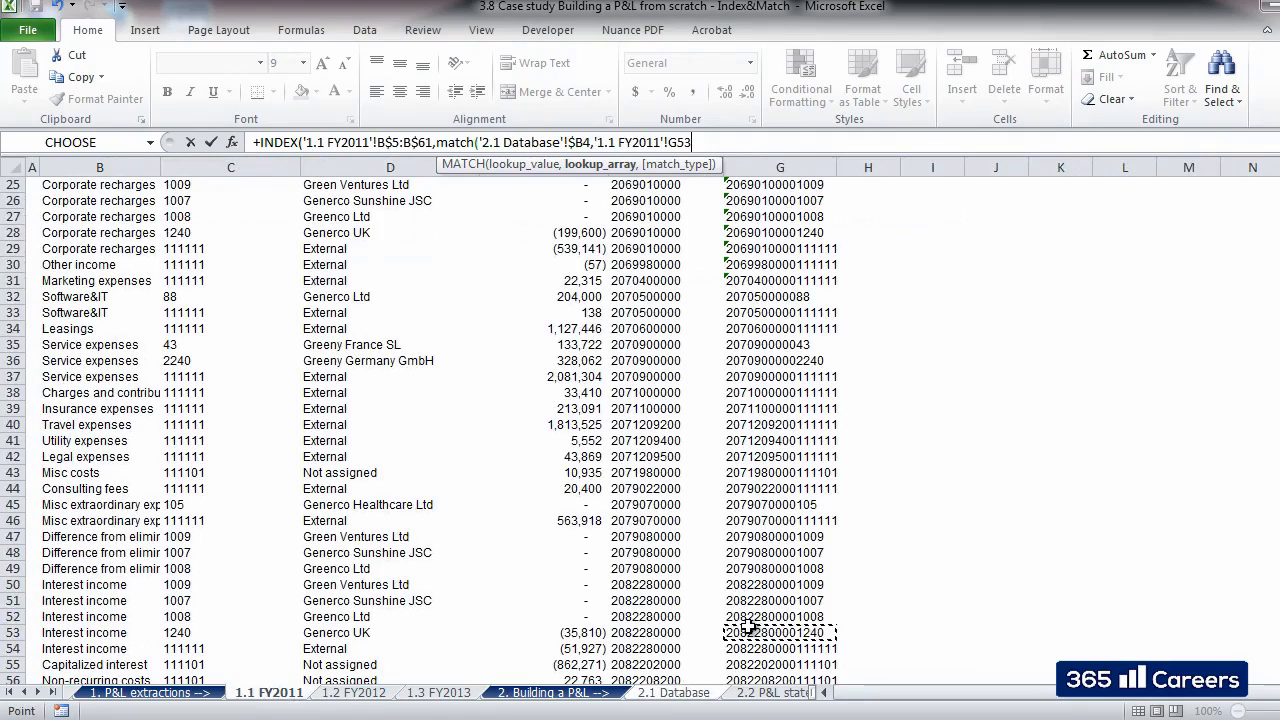
key(ctrl+Up)
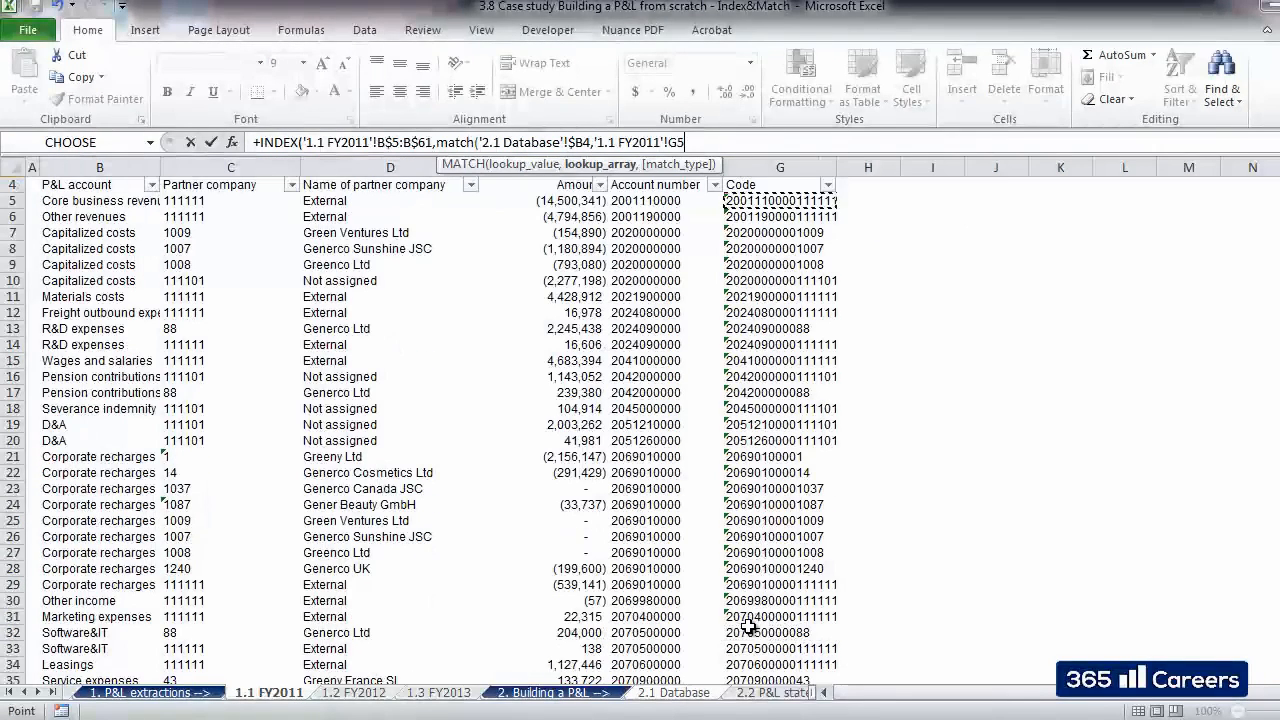
key(ctrl+shift+Down)
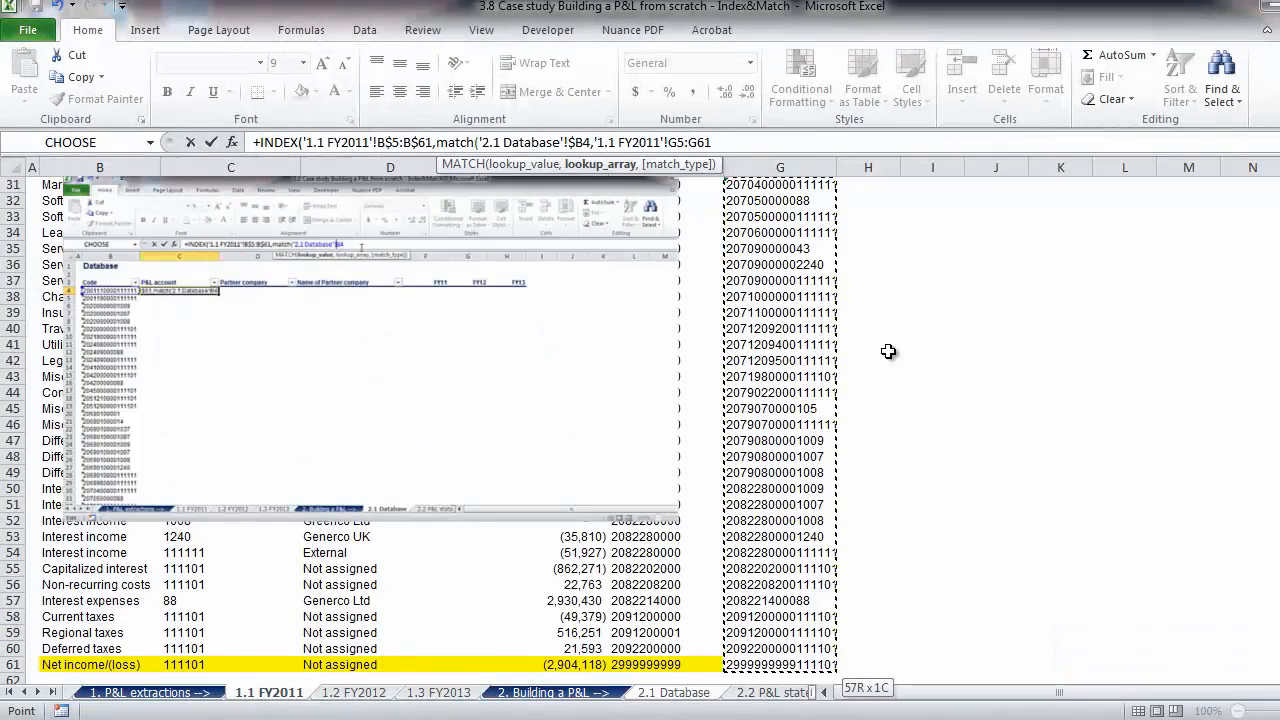
key(F4)
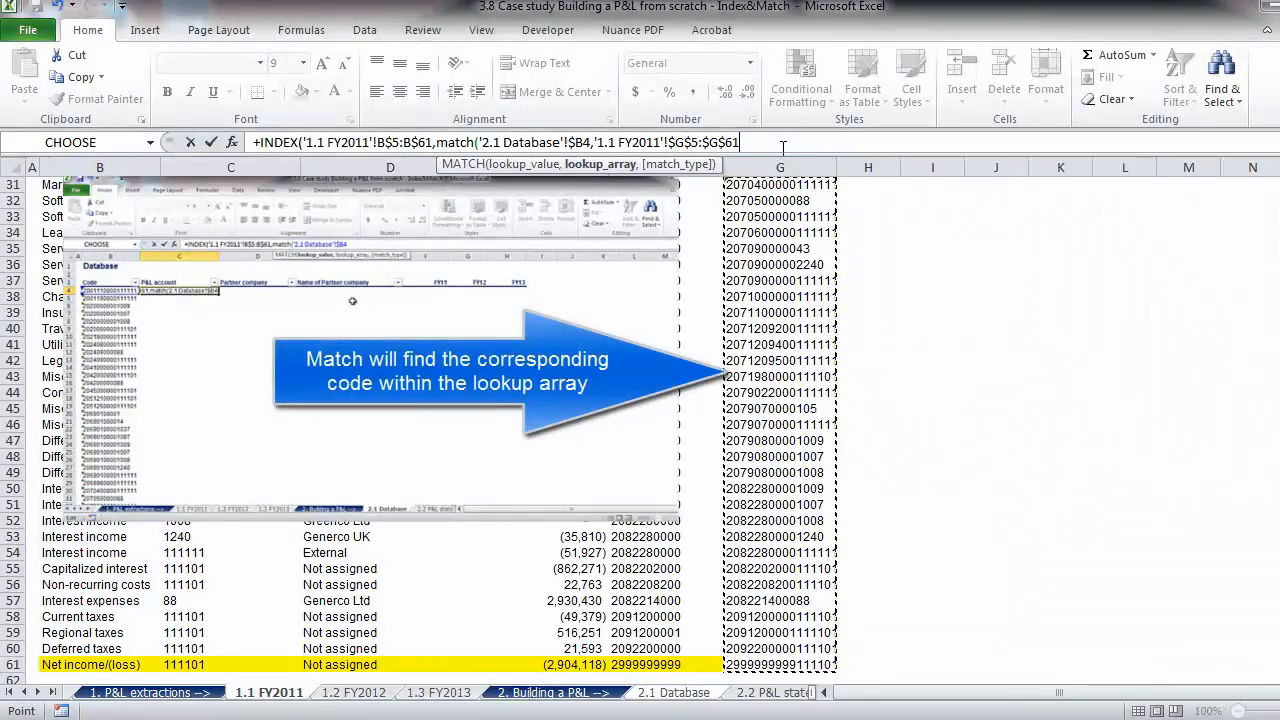
- Set the match type to 0 for an exact match and complete the INDEX-MATCH formula in C4
text(,)
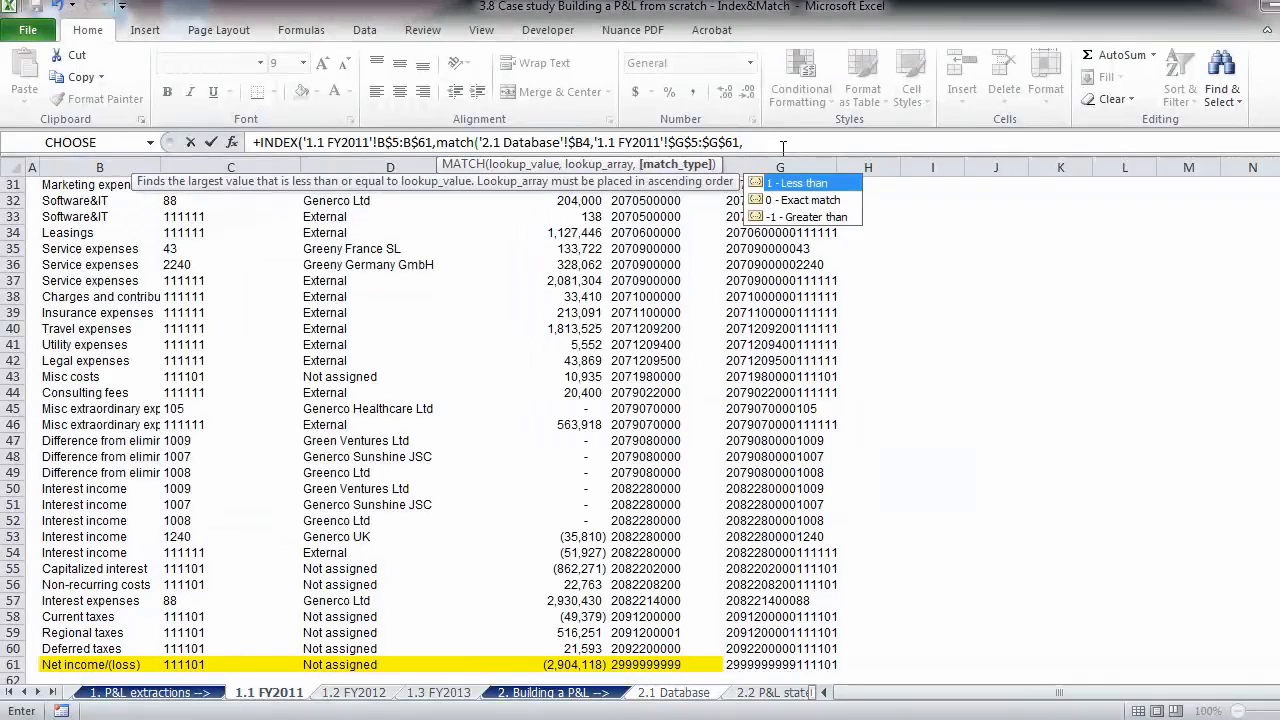
text(0)
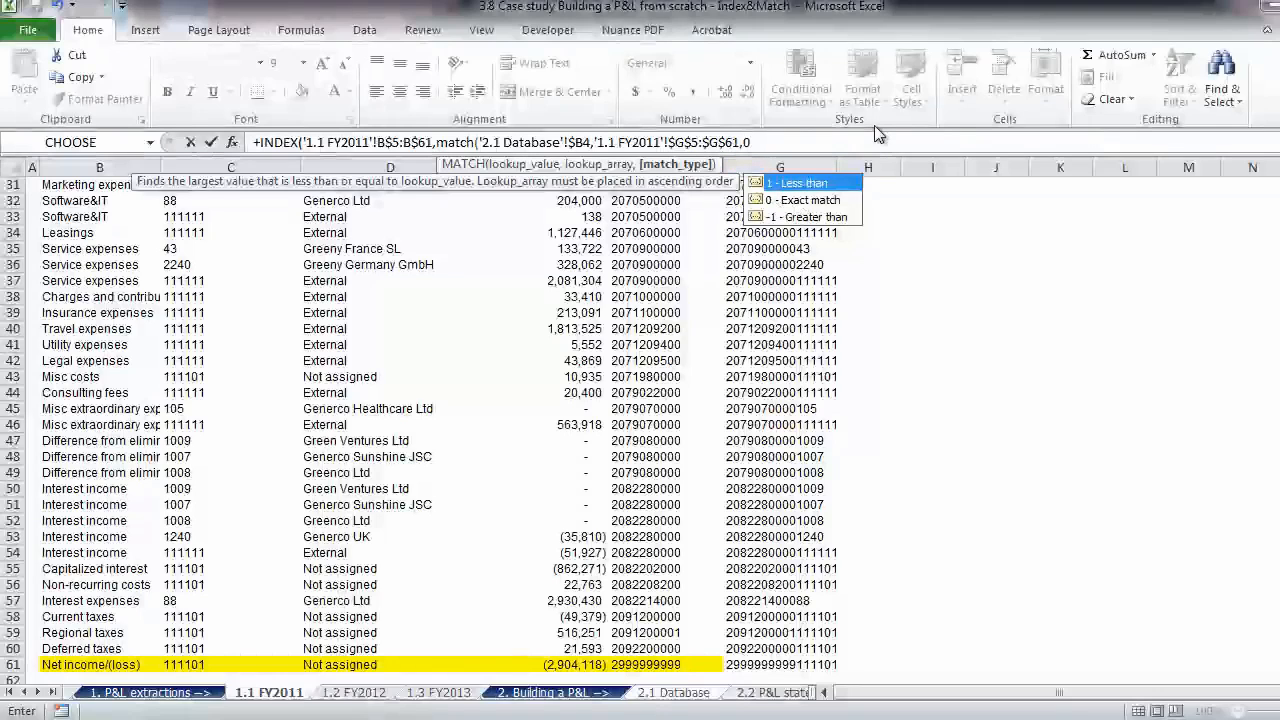
text())
key(Return)
key(Up)
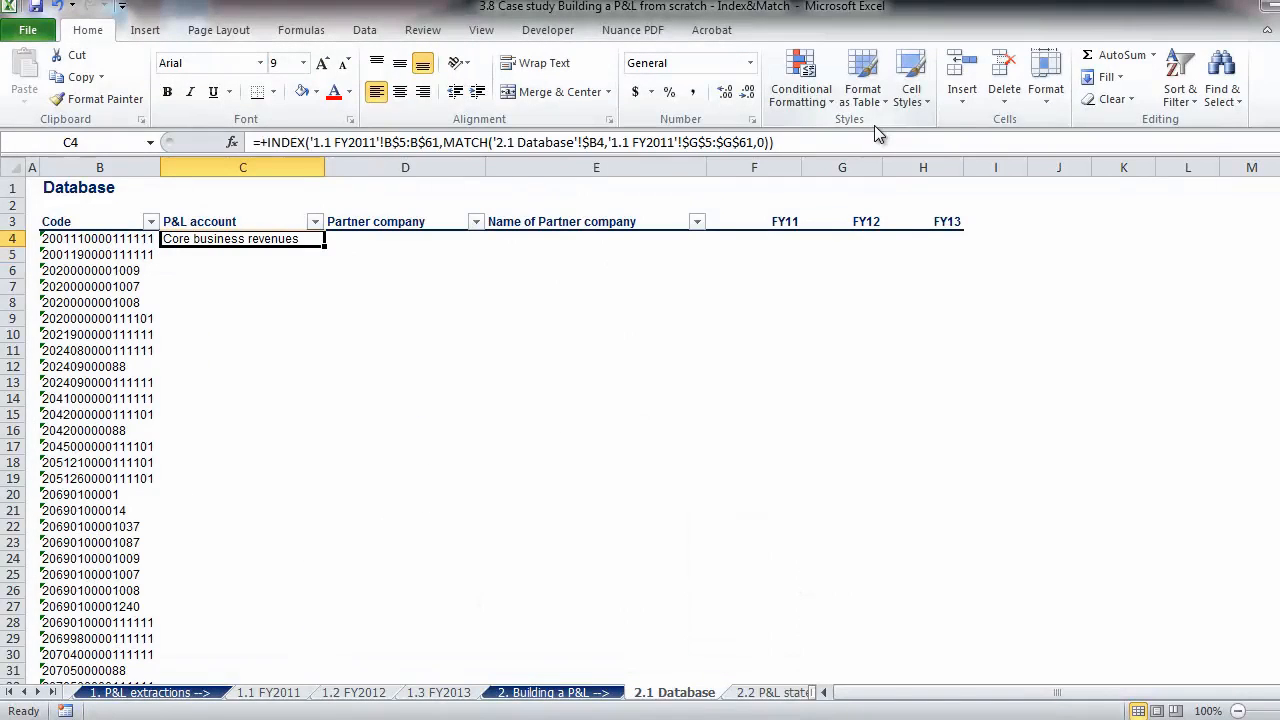
- Copy the C4 formula across columns C to E and down all rows of the Database table
key(ctrl+c)
key(Right)
key(Left)
key(shift+Right)
key(shift+Right)
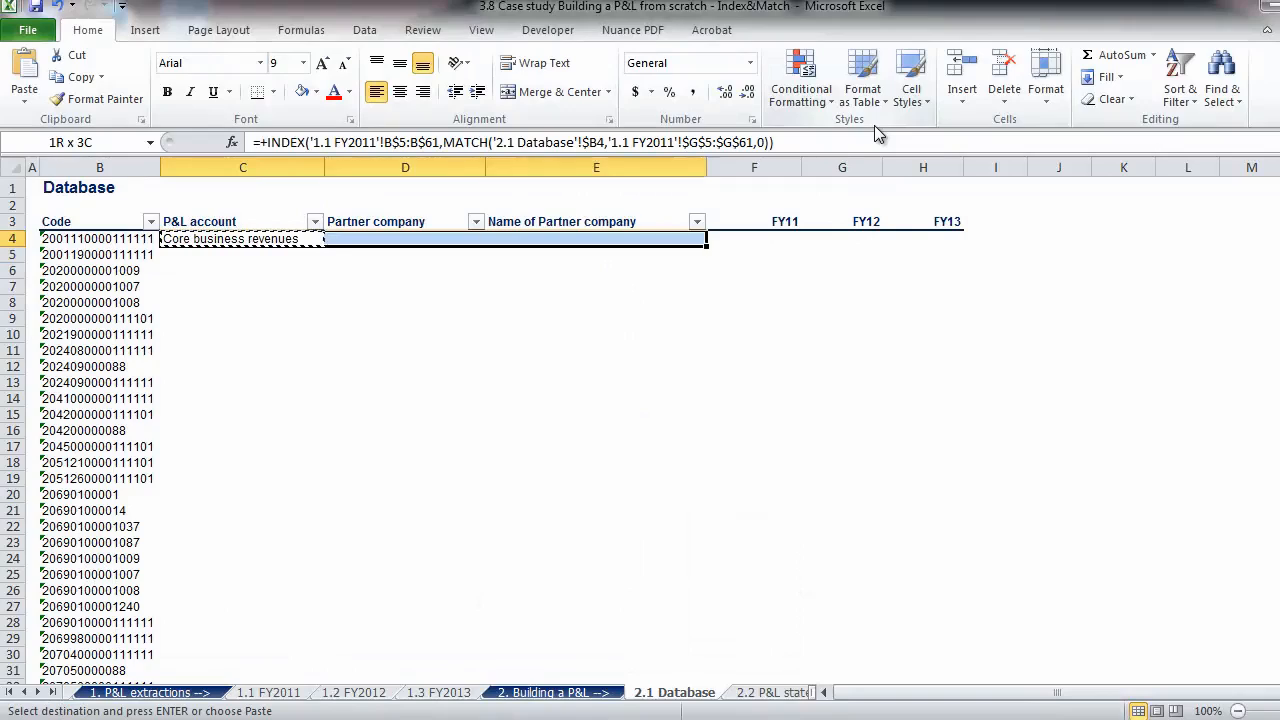
key(ctrl+shift+Down)
key(ctrl+v)
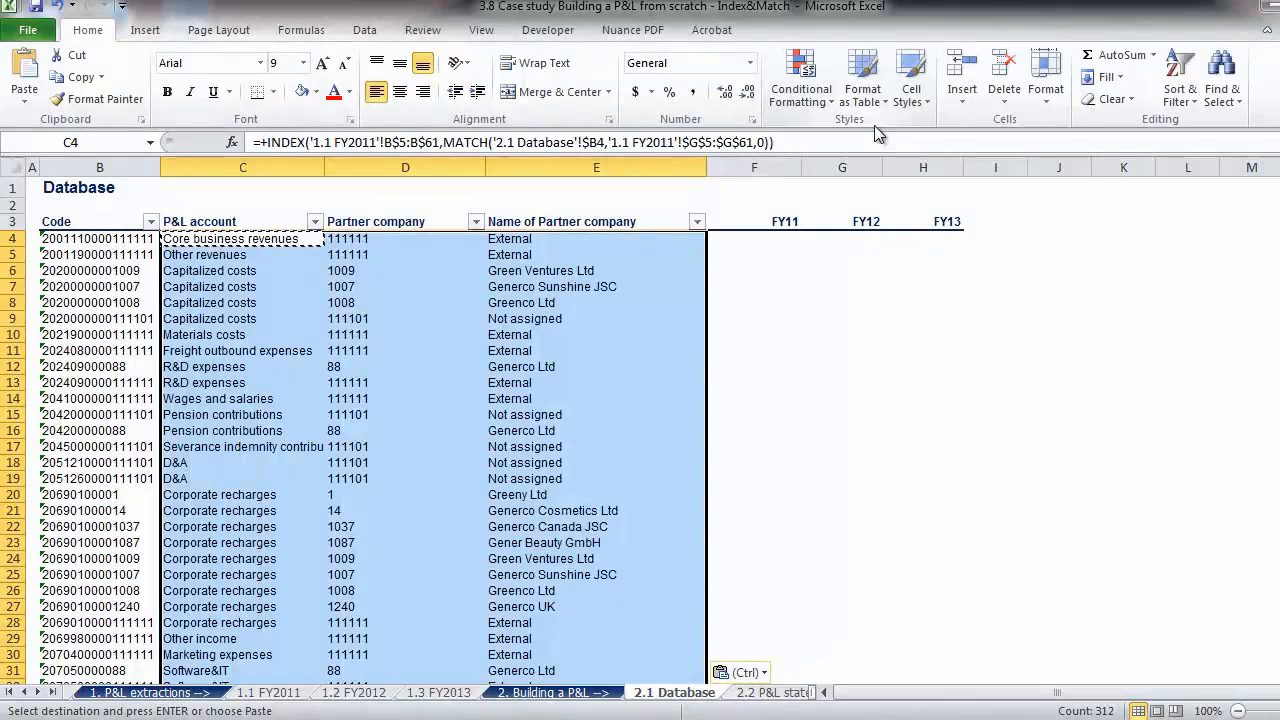
- Examine the copied formulas' results down the P&L account column
key(Down)
key(Down)
key(Down)
key(Down)
key(Down)
key(Down)
key(Down)
key(Down)
key(Down)
key(Down)
key(Down)
key(Down)
key(Down)
key(Down)
key(Down)
key(Down)
key(Down)
key(Down)
key(Down)
key(Down)
key(Down)
key(Down)
key(Down)
key(Down)
key(Down)
key(Down)
key(Down)
key(Down)
key(Down)
key(Down)
key(Down)
key(Down)
key(Down)
key(Down)
key(Down)
key(Down)
key(Down)
key(Down)
key(Down)
key(Down)
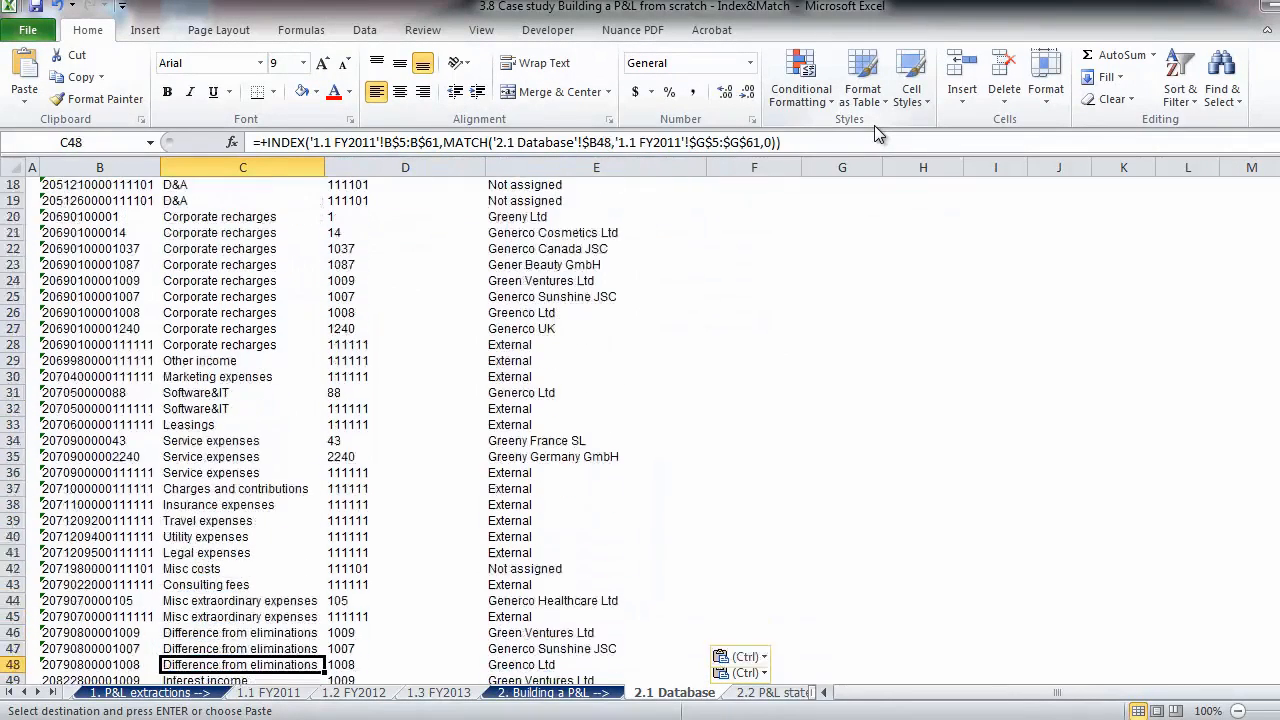
key(Up)
key(Up)
key(Up)
key(Up)
key(Up)
key(Up)
key(Up)
key(Up)
key(Up)
key(Up)
key(Up)
key(Up)
key(Up)
key(Up)
key(Up)
key(Up)
key(Up)
key(Up)
key(Up)
key(Up)
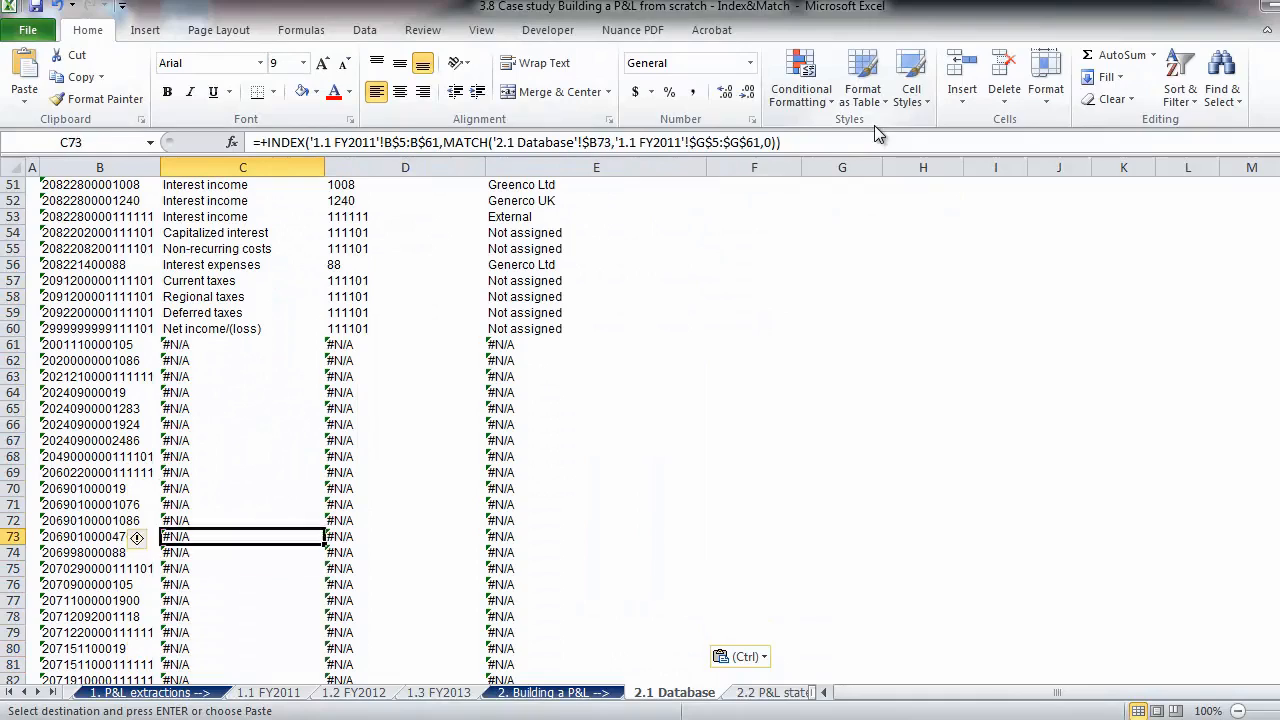
- Start a replacement INDEX formula in C61 with the array B$5:B$86 of the 1.2 FY2012 sheet
key(Down)
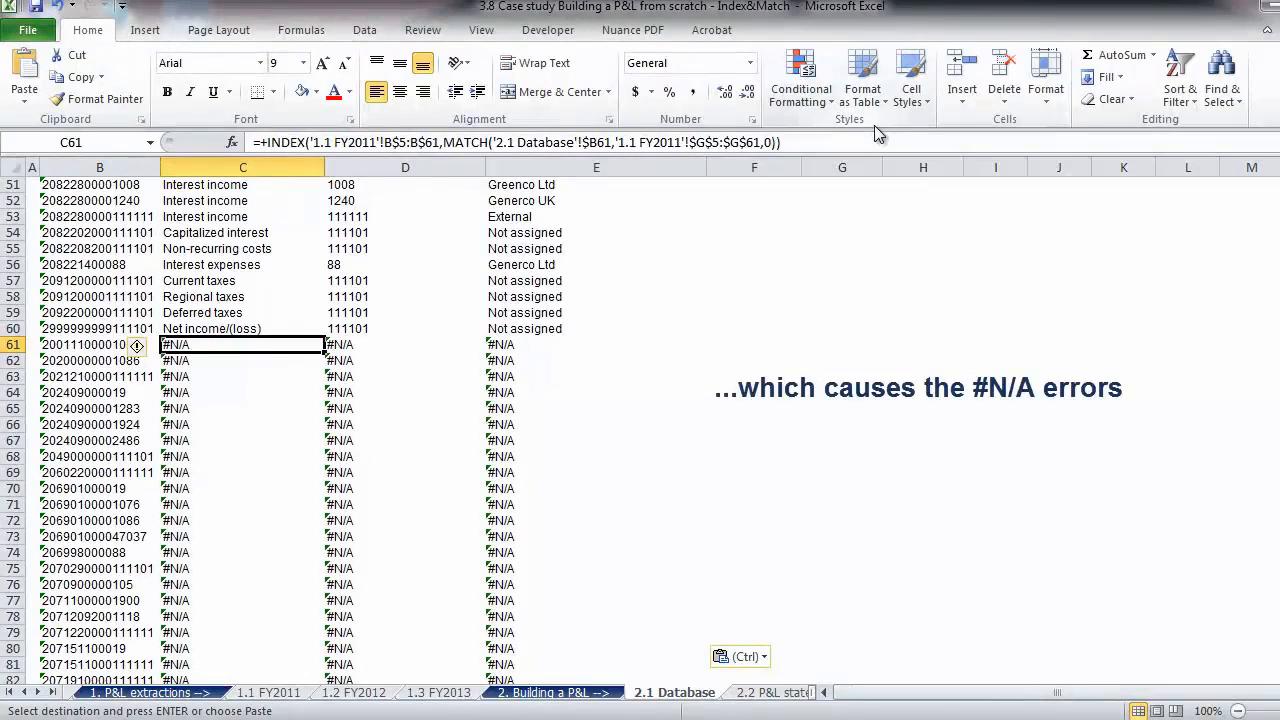
text(+INDEX()
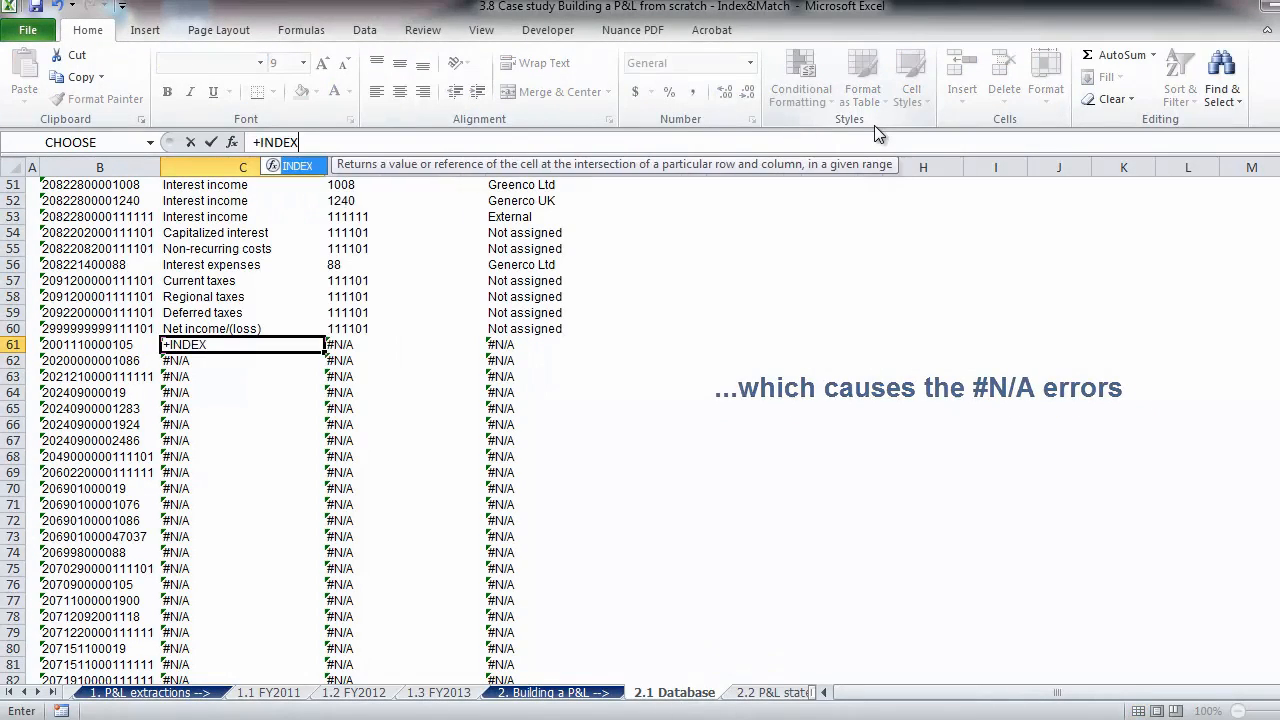
click(358, 692)
click(104, 256)
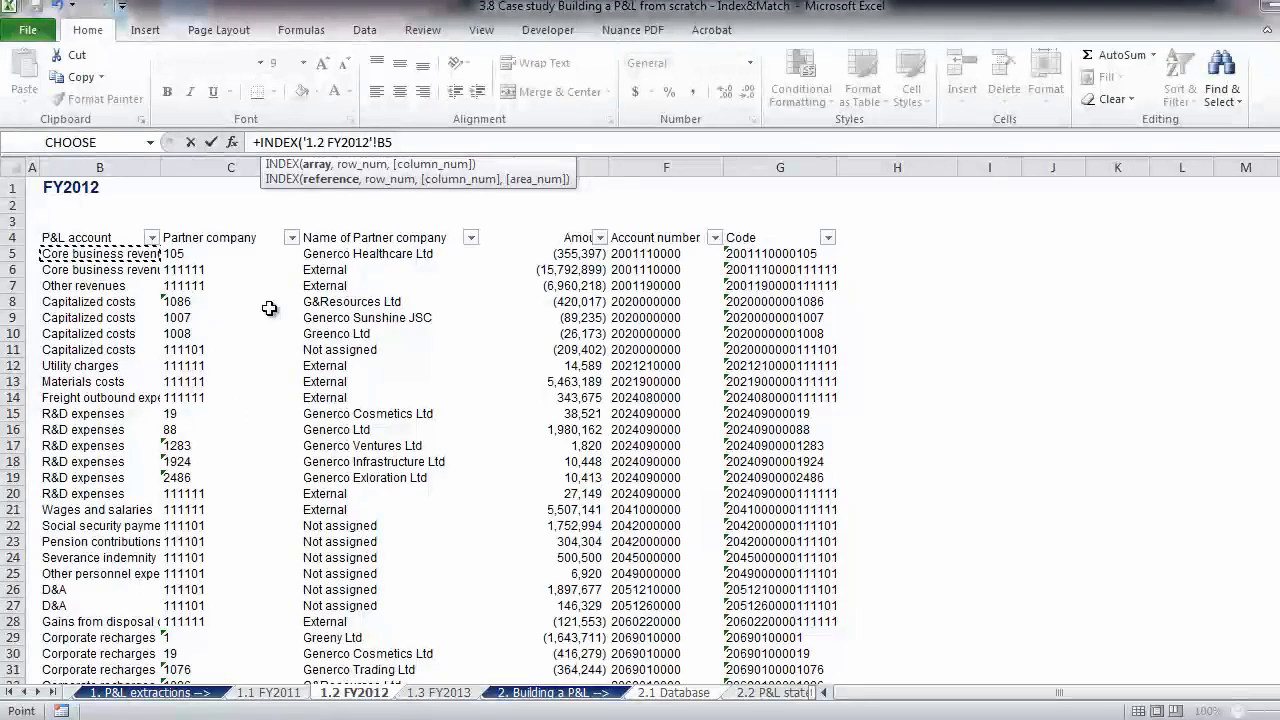
key(ctrl+shift+Down)
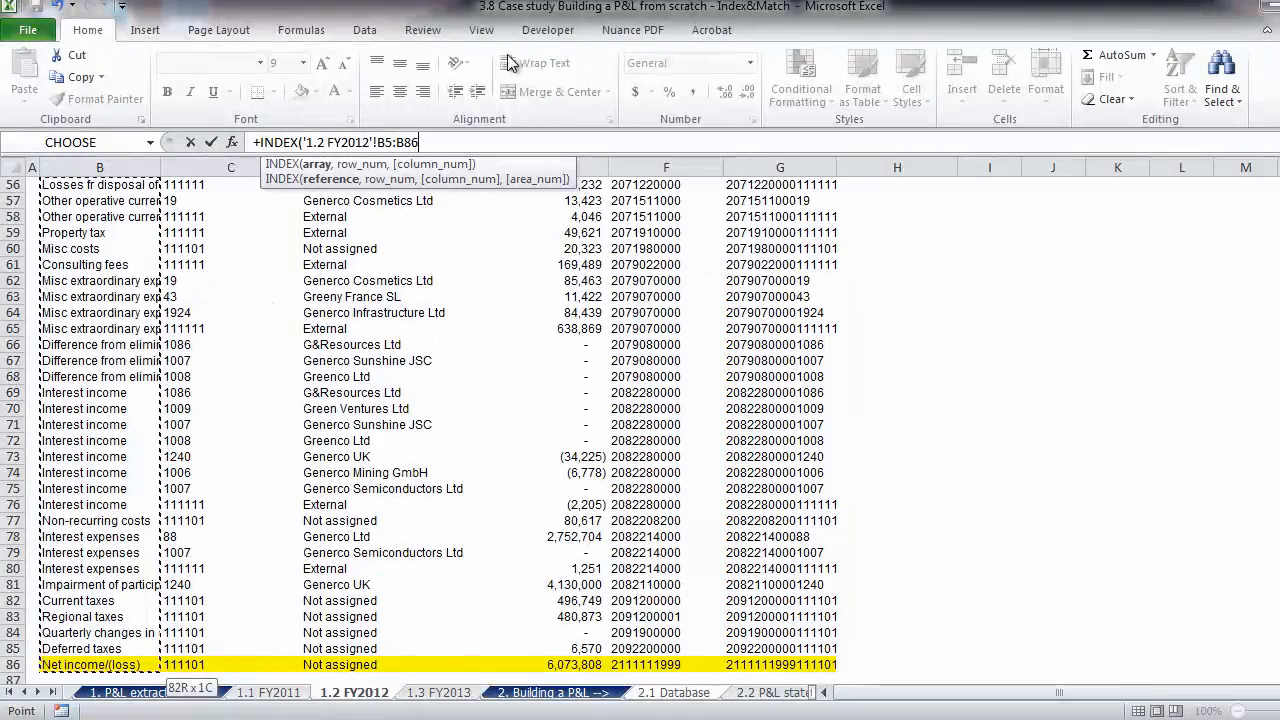
click(401, 143)
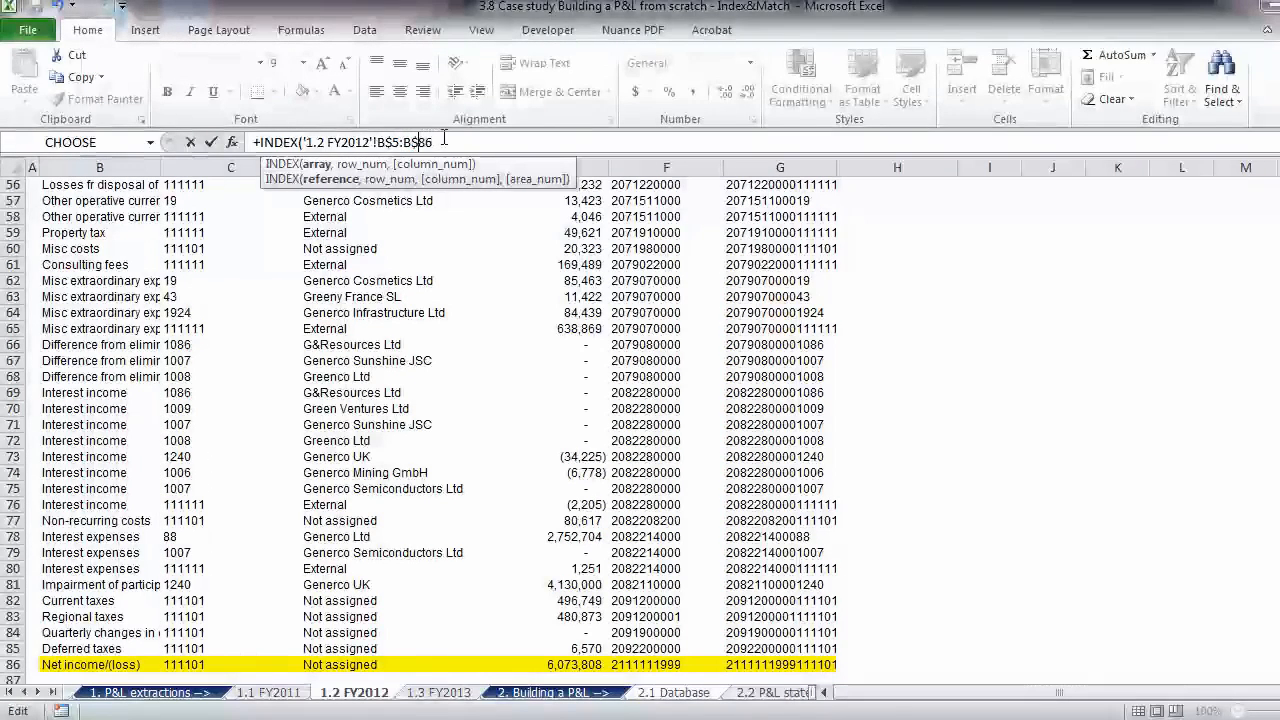
- Nest a MATCH in the C61 formula with $B61 of 2.1 Database as the lookup value
text(match()
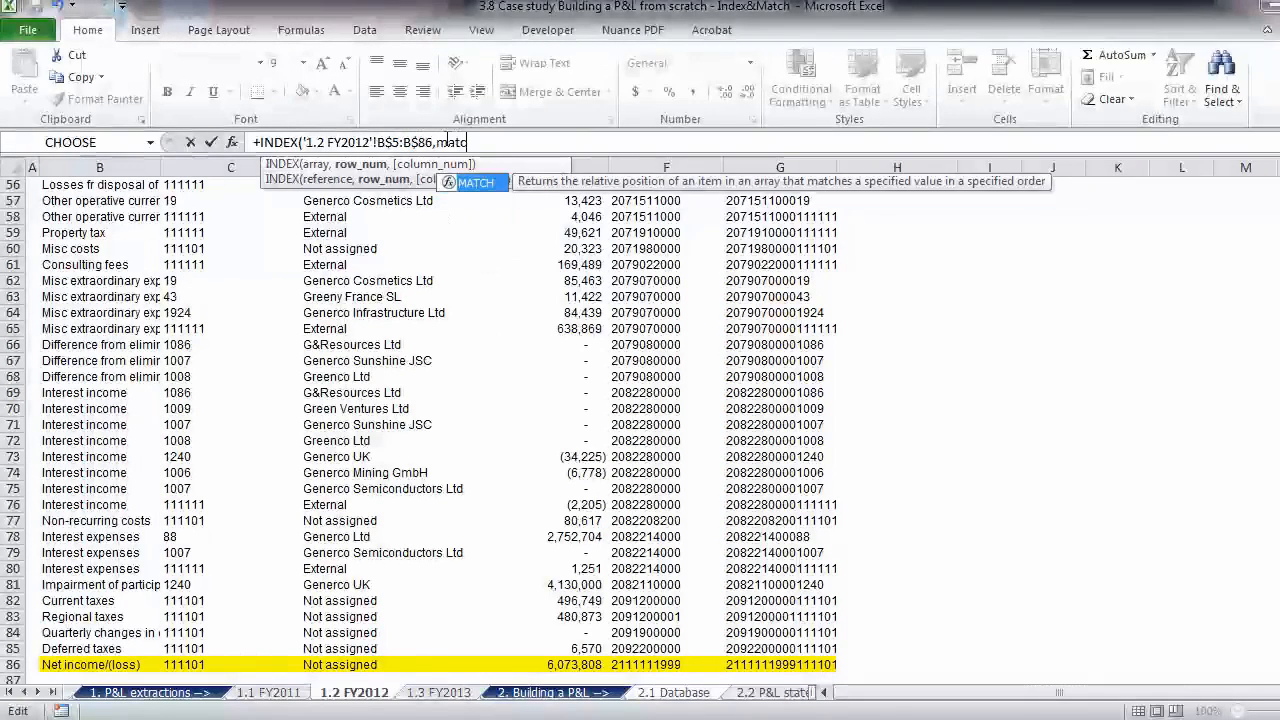
click(656, 698)
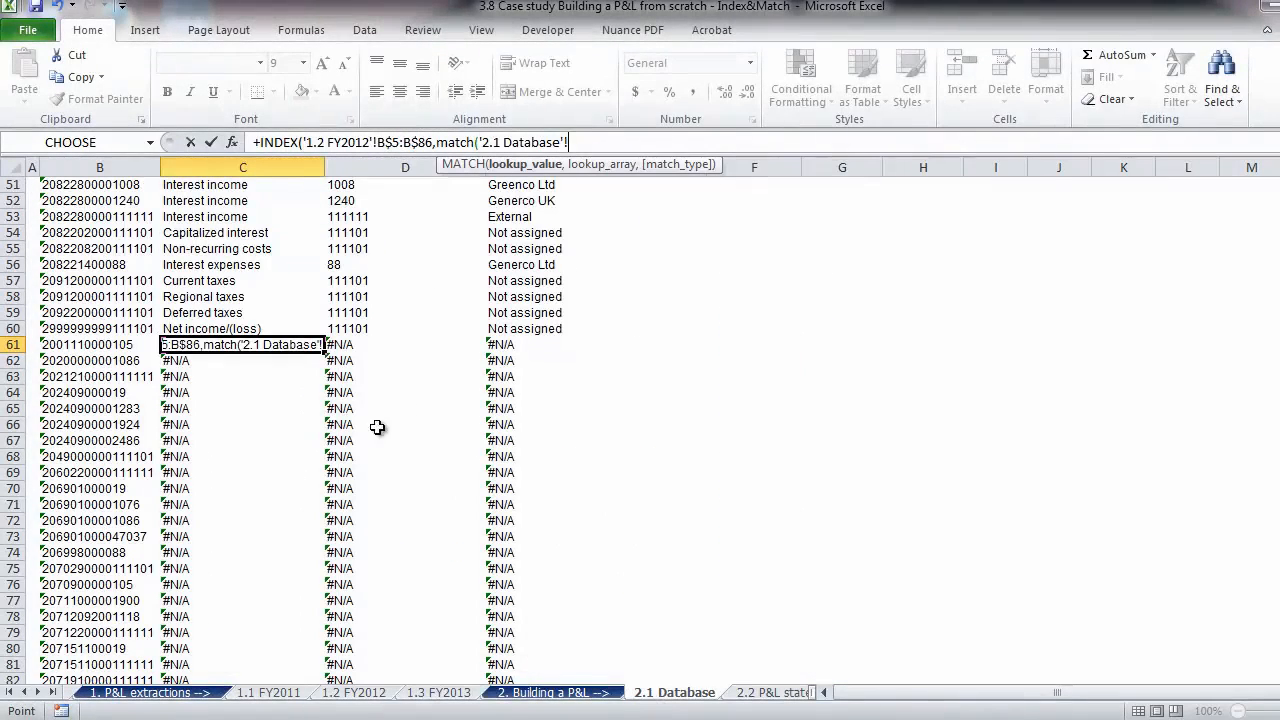
click(108, 344)
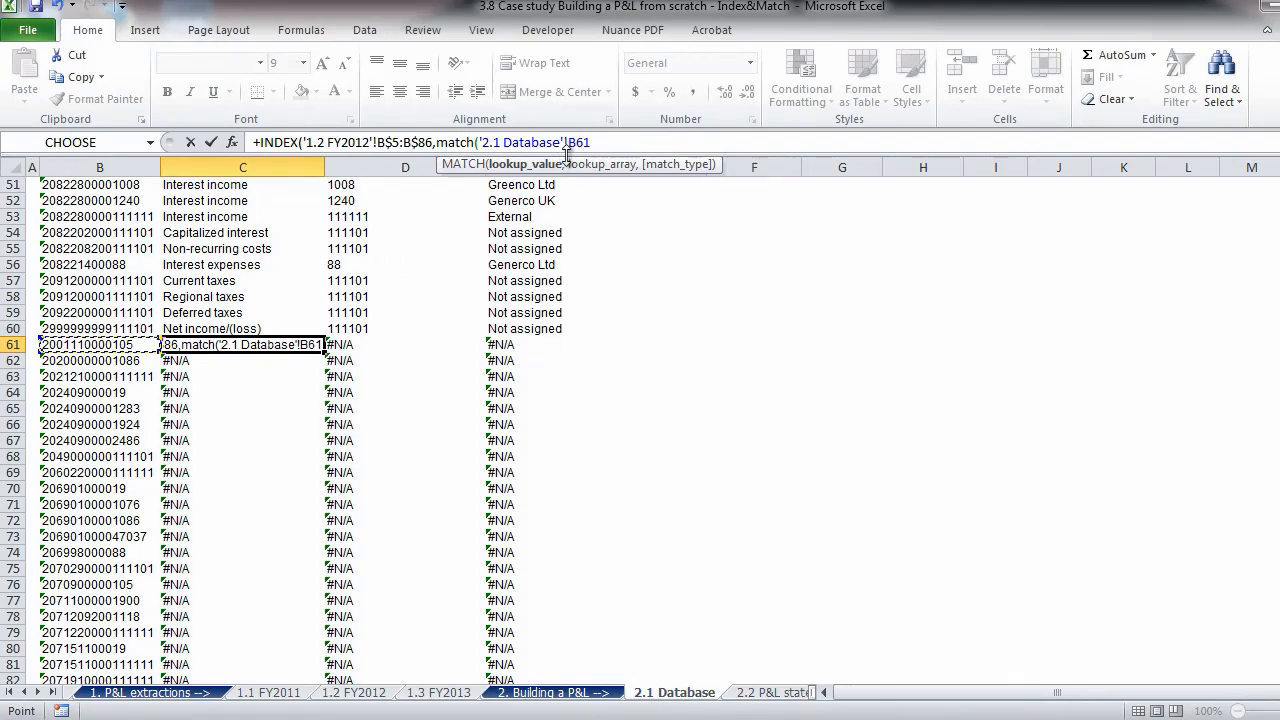
text($86)
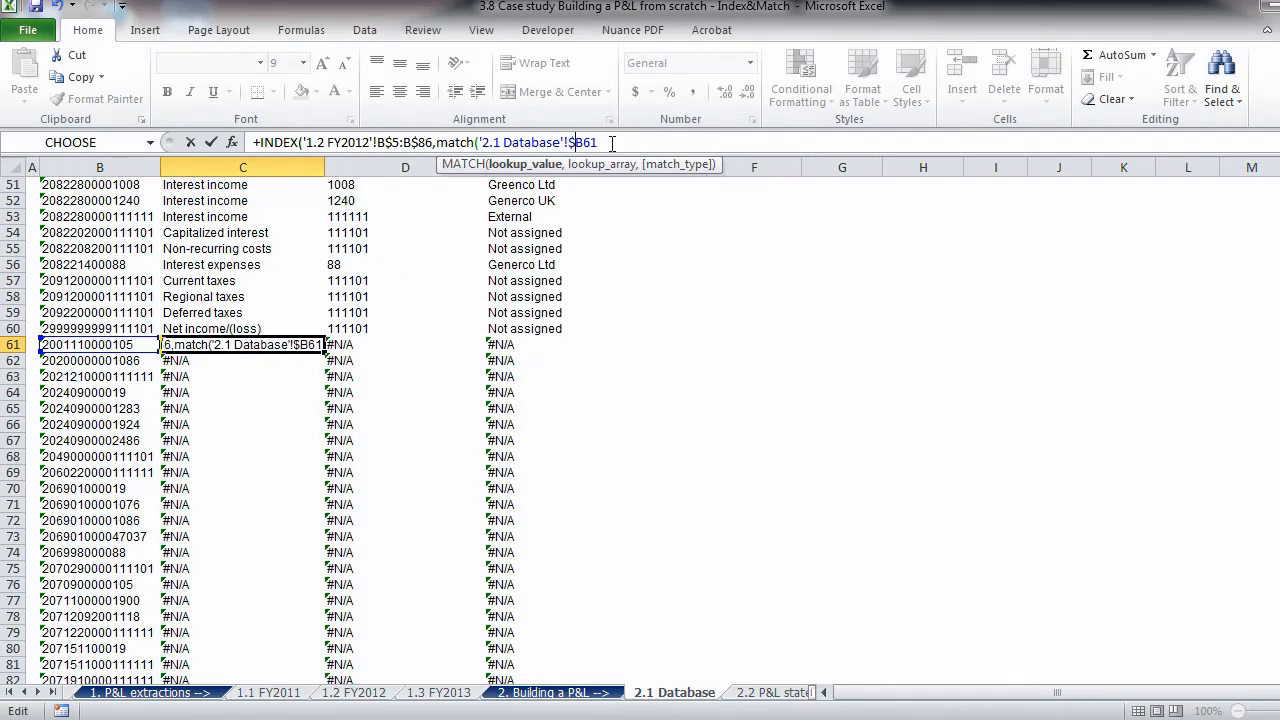
text(,)
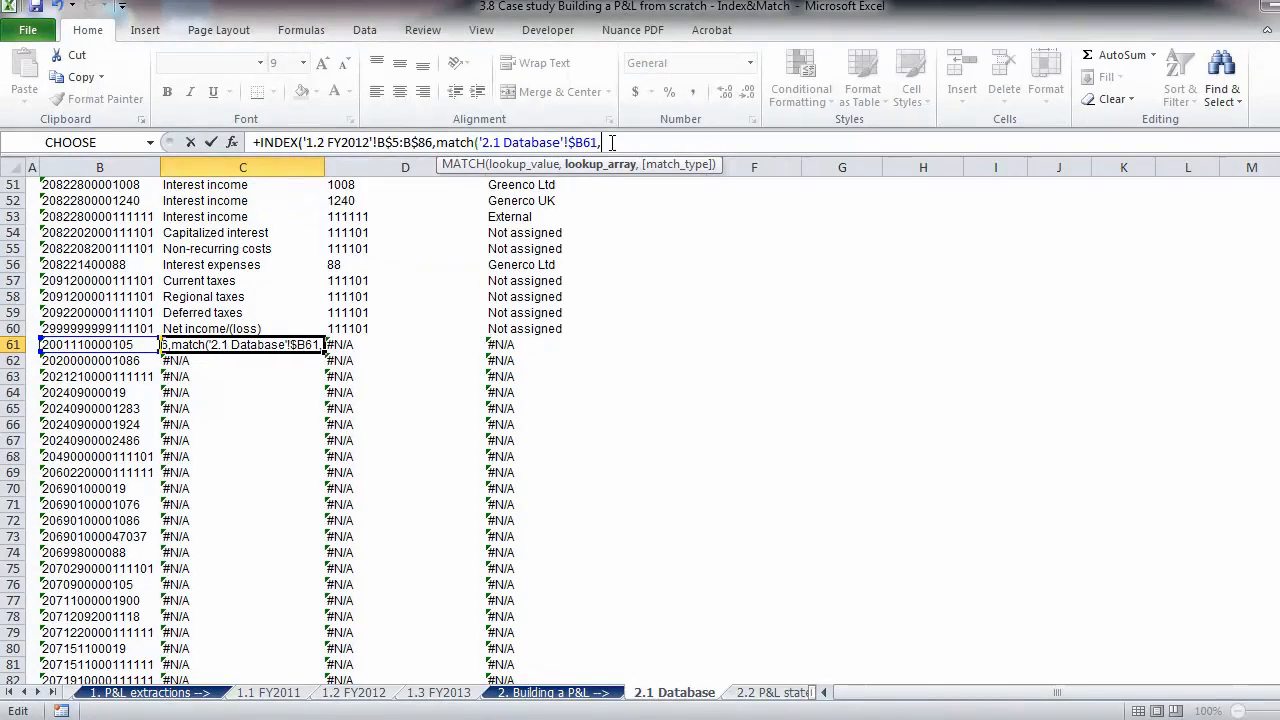
- Set the lookup array of the C61 MATCH to the absolute Code range $G$5:$G$86 of the 1.2 FY2012 sheet
click(350, 693)
click(745, 664)
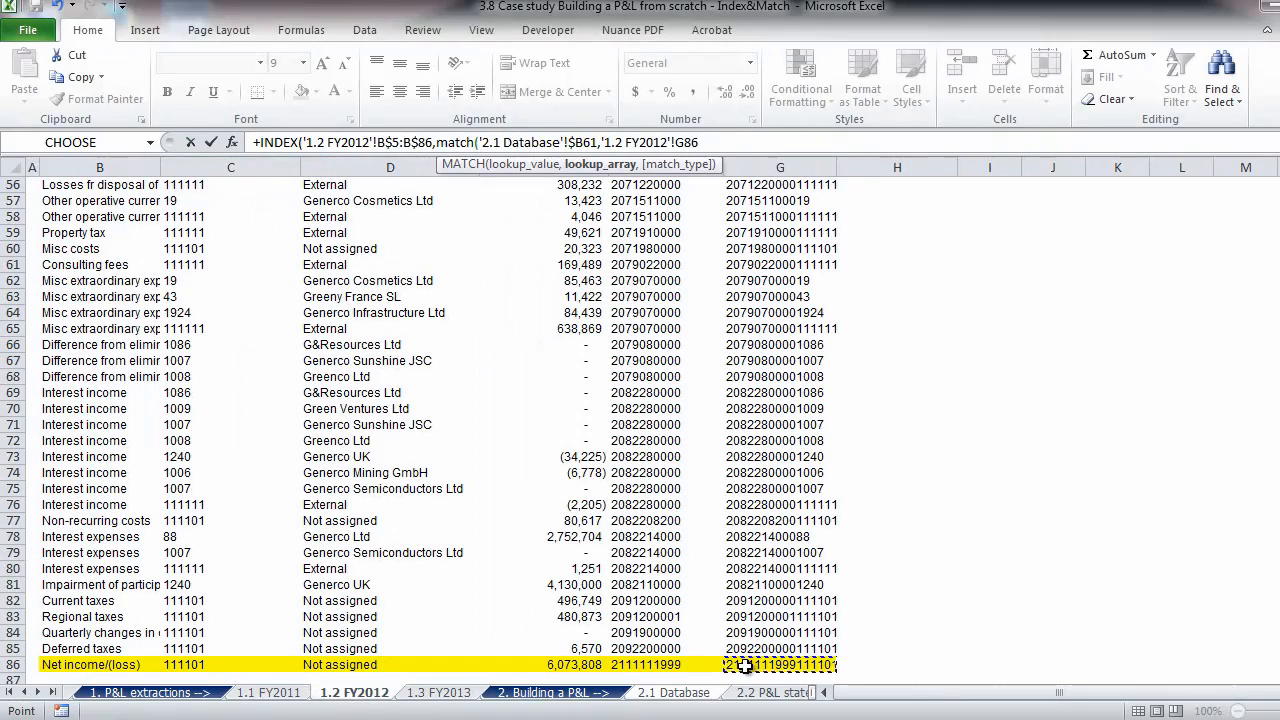
key(ctrl+shift+Up)
key(shift+Up)
key(shift+Down)
key(shift+Down)
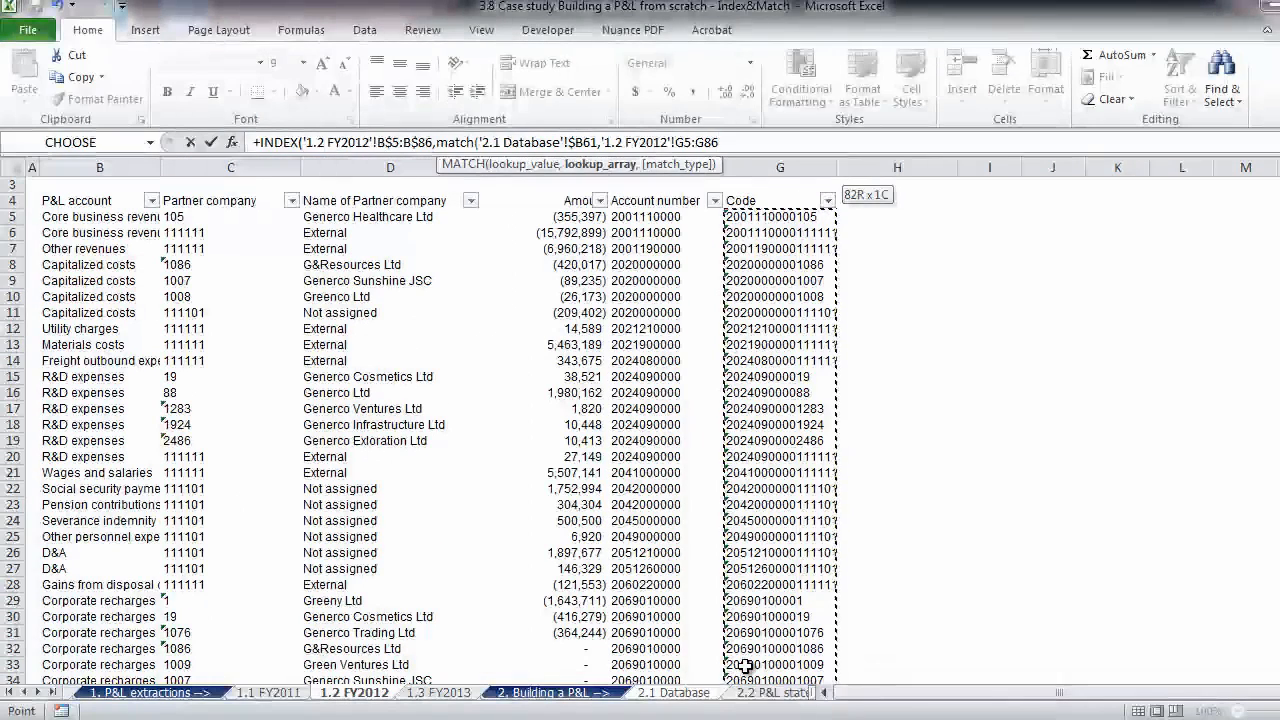
key(F4)
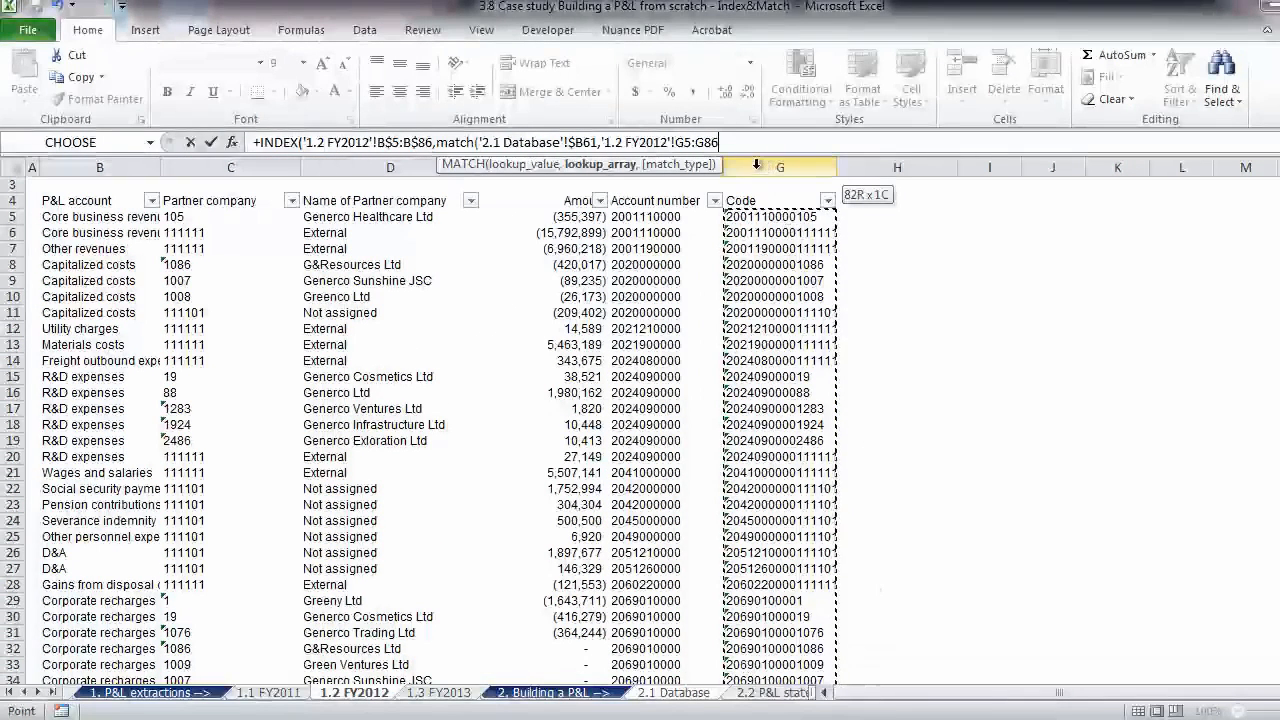
click(759, 142)
- Complete the C61 formula with match type 0 for an exact match and close both functions
text(,0)
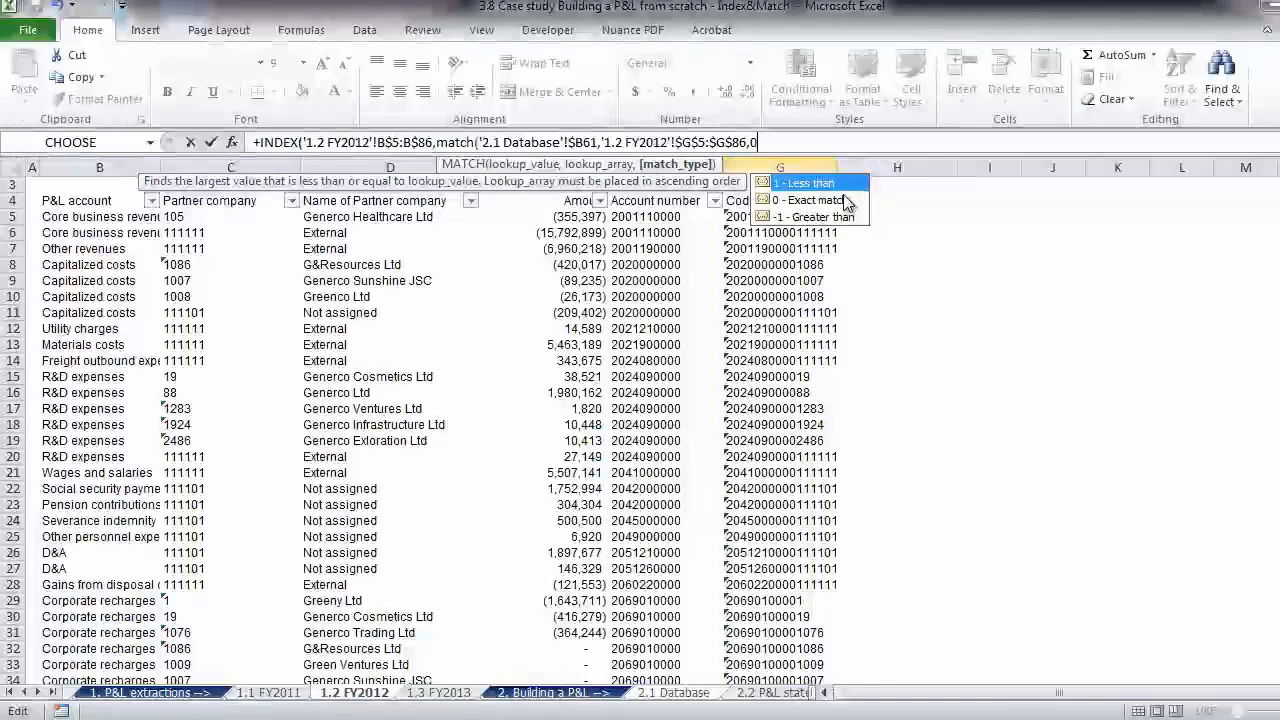
text())
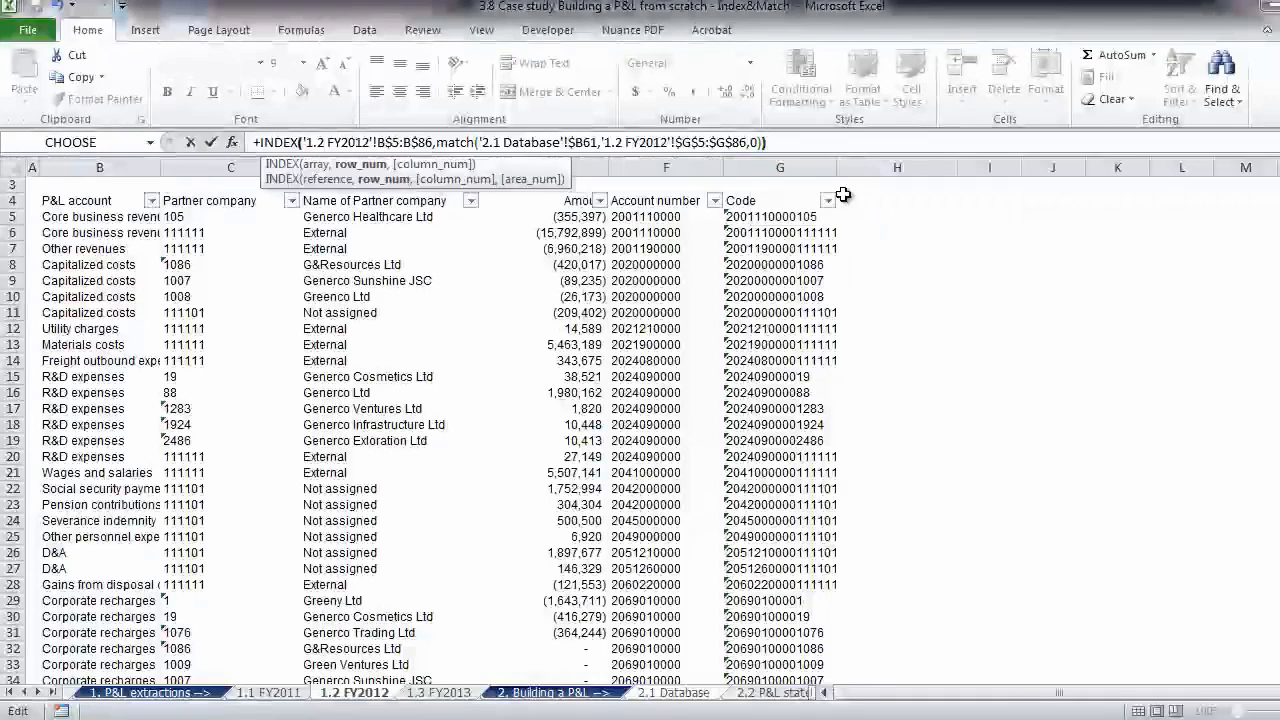
key(Return)
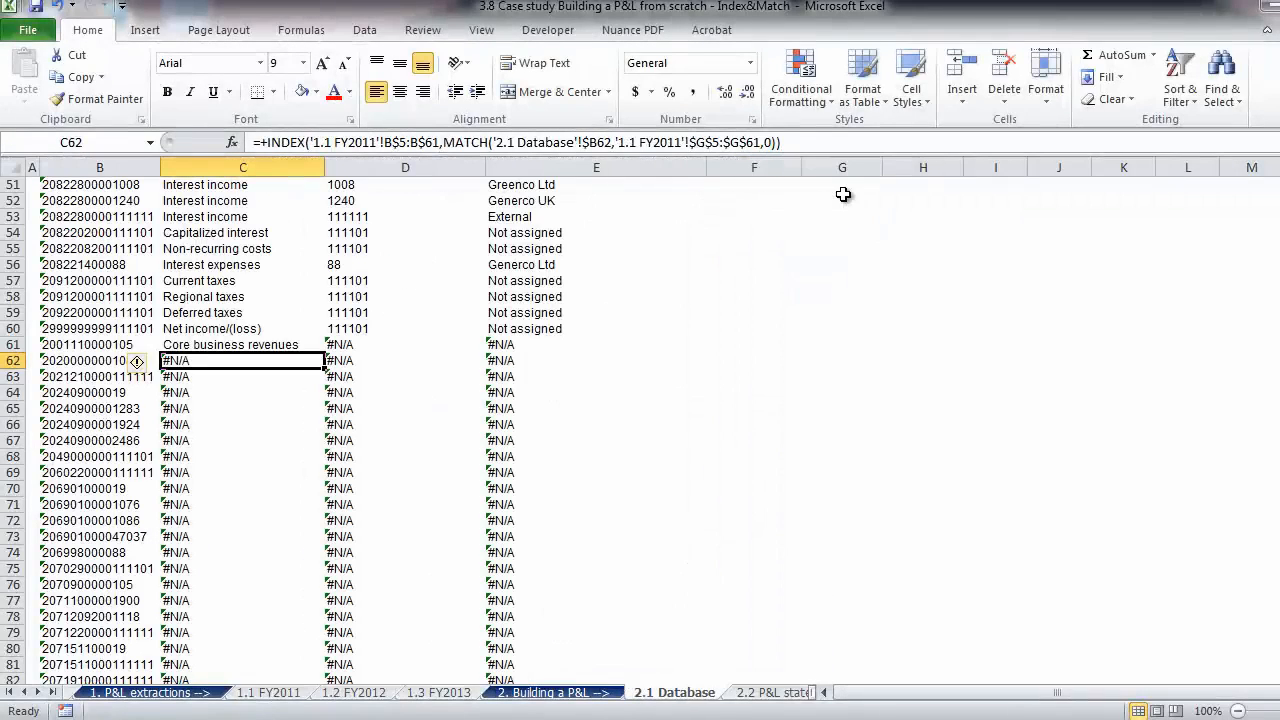
- Copy the C61 formula across columns C to E and down through row 107 of the Database table
key(Up)
key(ctrl+c)
key(Right)
key(Left)
key(shift+Right)
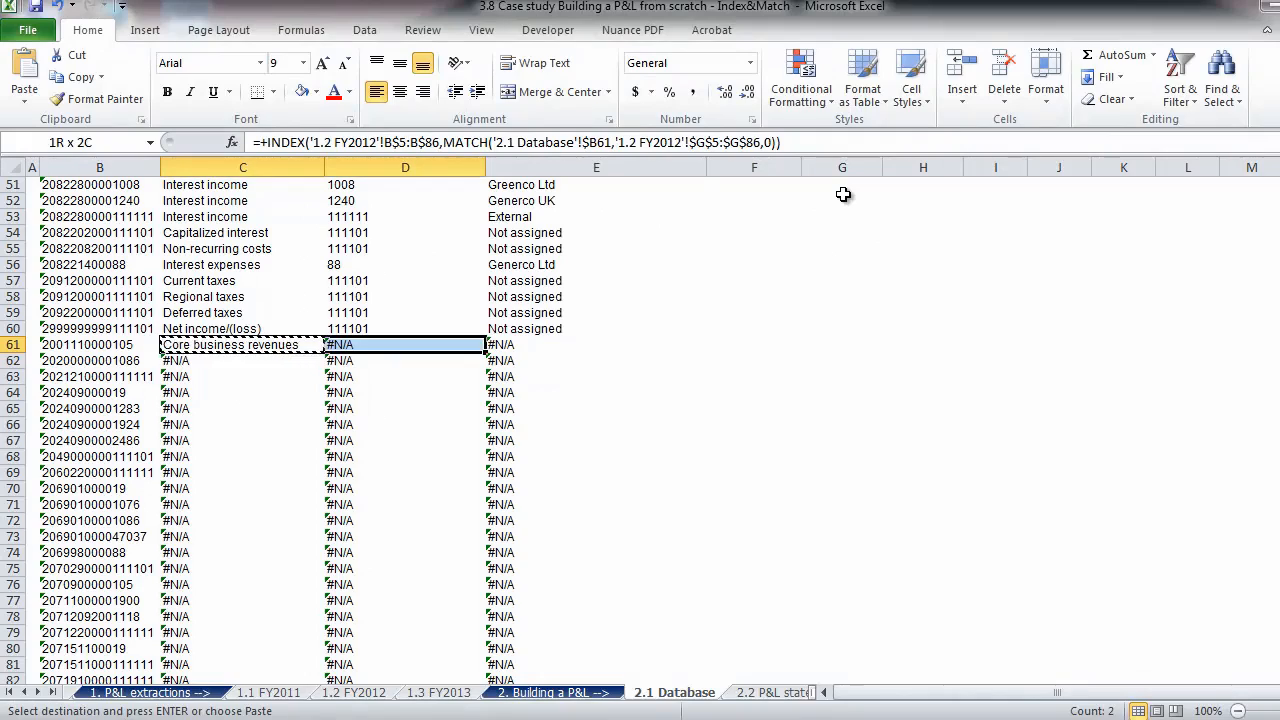
key(shift+Right)
key(ctrl+shift+Down)
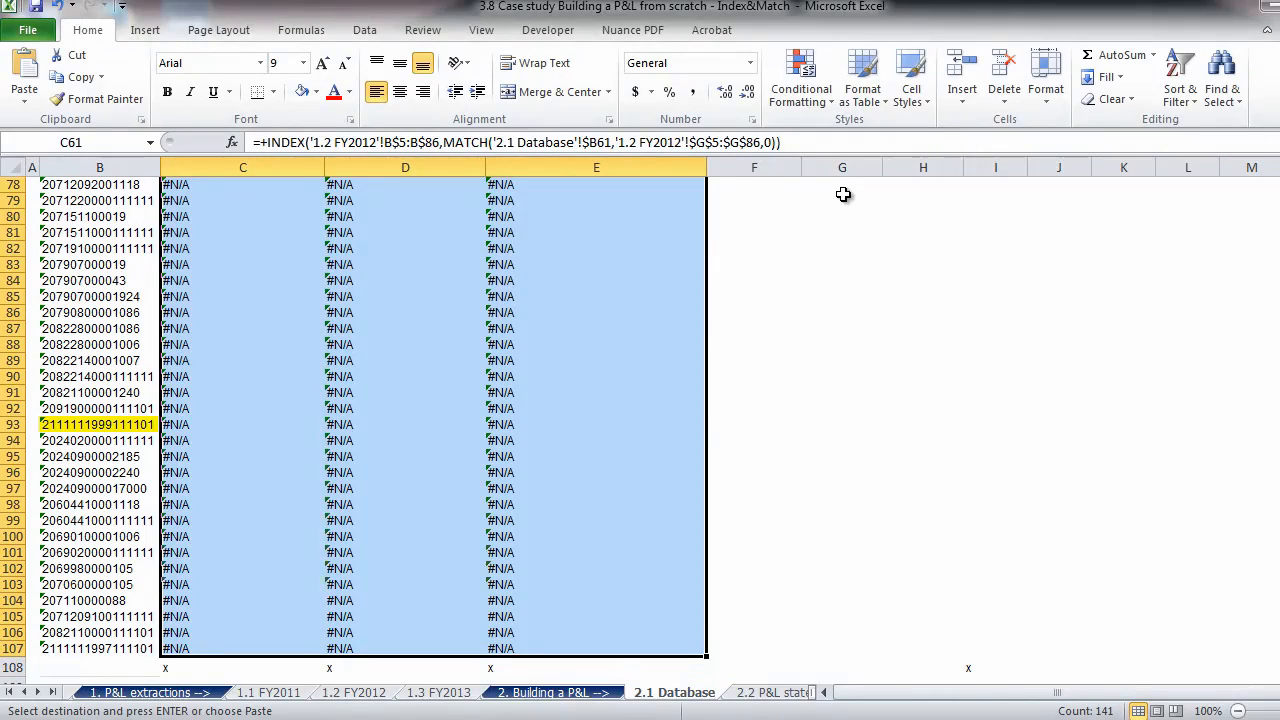
key(ctrl+v)
- Examine the pasted results down the P&L account column for rows that still return #N/A
key(Down)
key(Down)
key(Down)
key(Down)
key(Down)
key(Down)
key(Down)
key(Down)
key(Down)
key(Down)
key(Down)
key(Down)
key(Down)
key(Down)
key(Down)
key(Down)
key(Down)
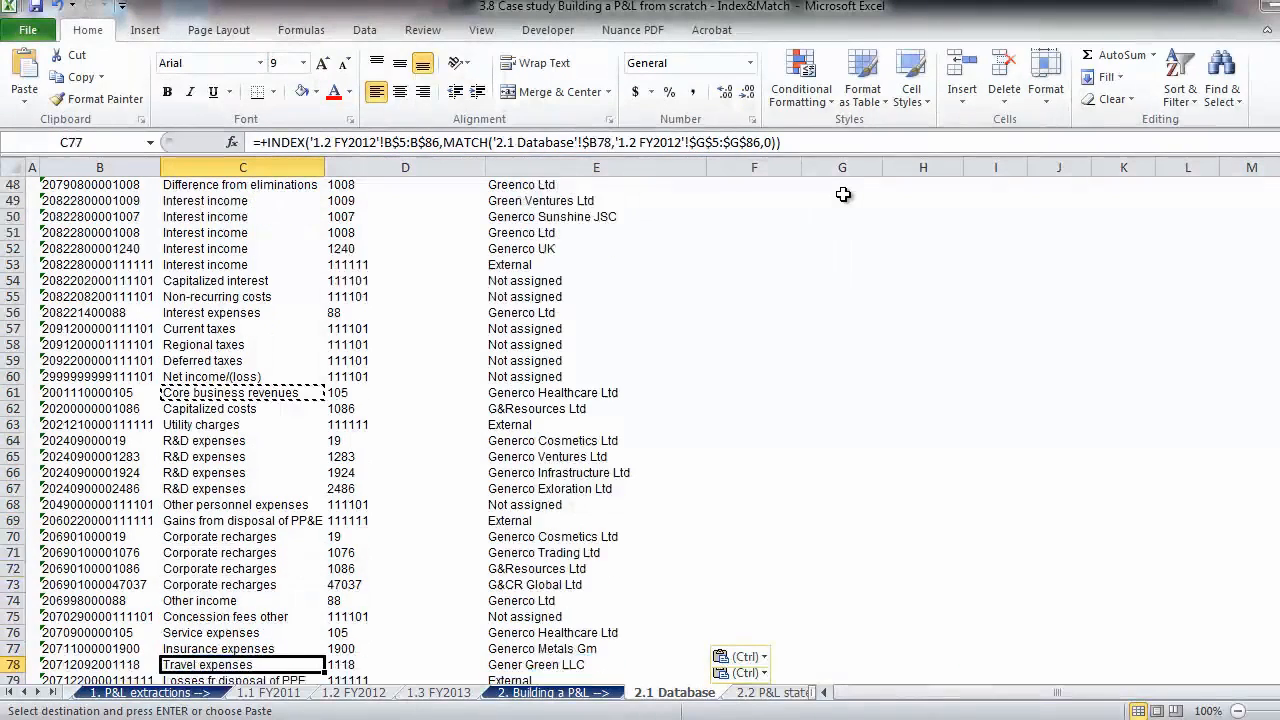
key(Down)
key(Down)
key(Down)
key(Down)
key(Down)
key(Down)
key(Down)
key(Down)
key(Down)
key(Down)
key(Down)
key(Down)
key(Down)
key(Down)
key(Down)
key(Down)
key(Down)
key(Down)
key(Down)
key(Down)
key(Up)
key(Up)
key(Up)
key(Up)
key(Up)
key(Up)
key(Up)
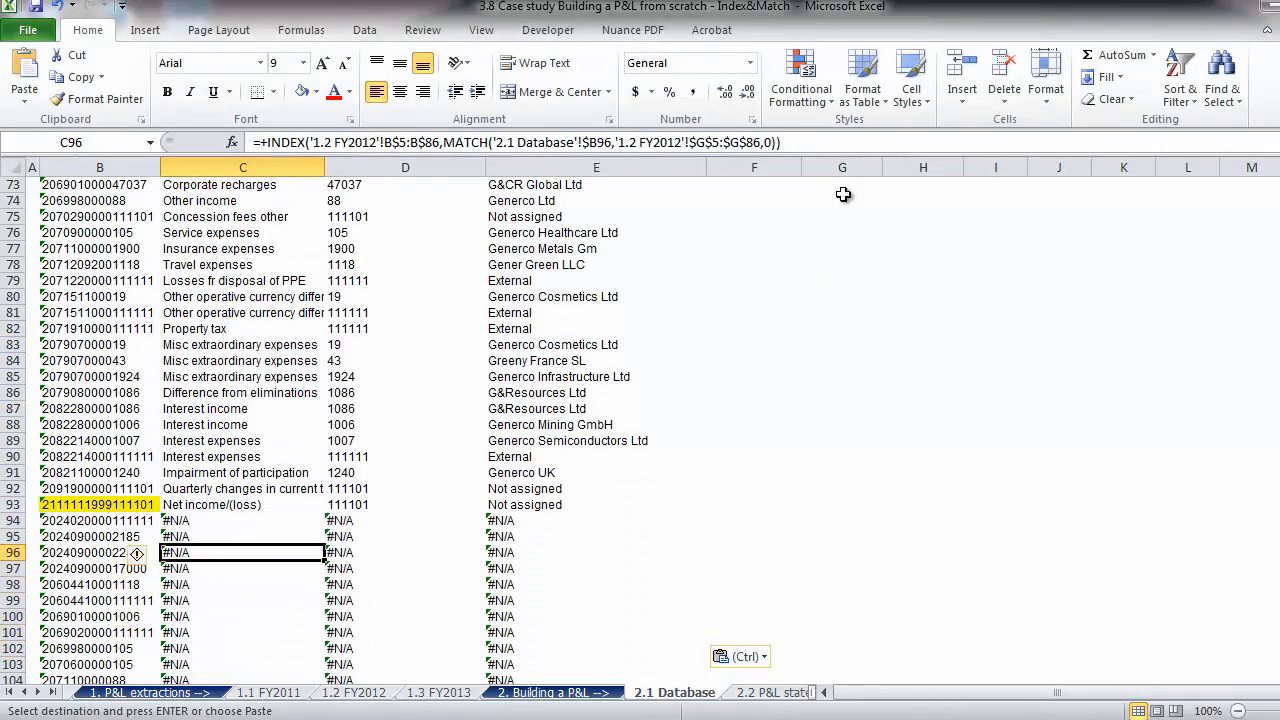
- Start a replacement INDEX formula in C94 with the array B$5:B$78 of the 1.3 FY2013 sheet
key(Up)
key(Up)
text(+INDE)
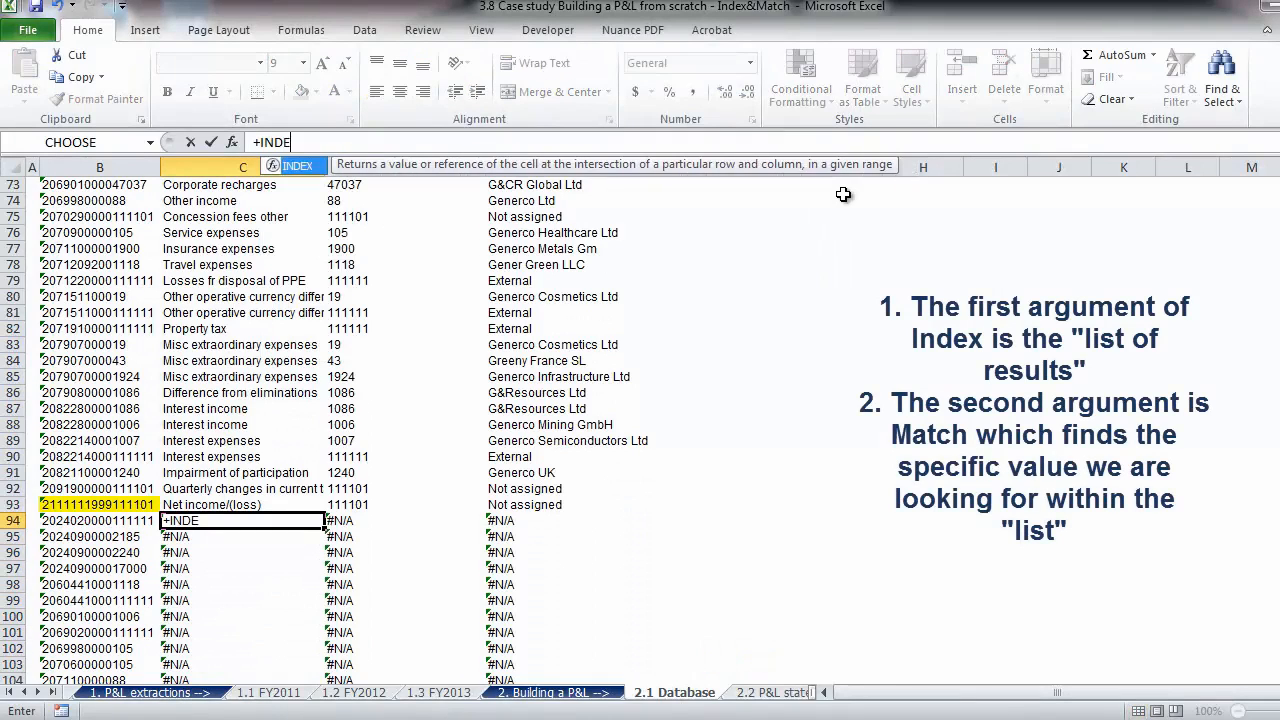
text(X()
click(432, 692)
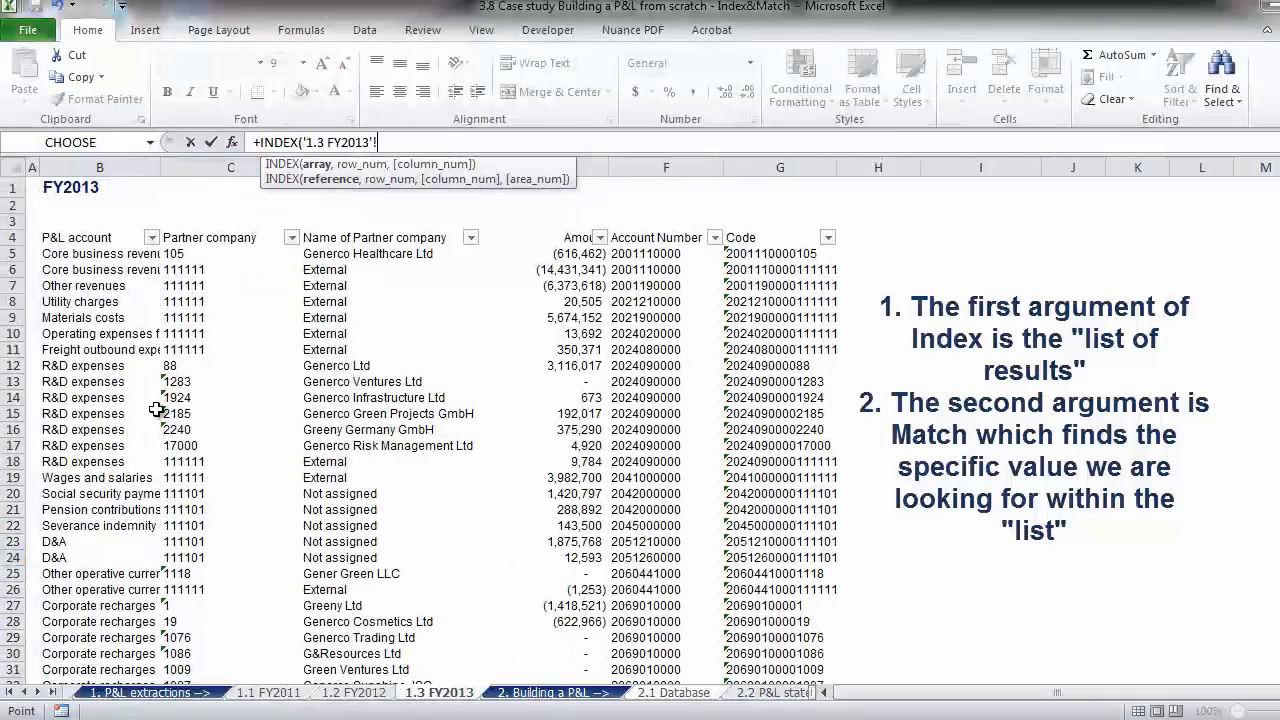
click(95, 254)
key(ctrl+shift+Down)
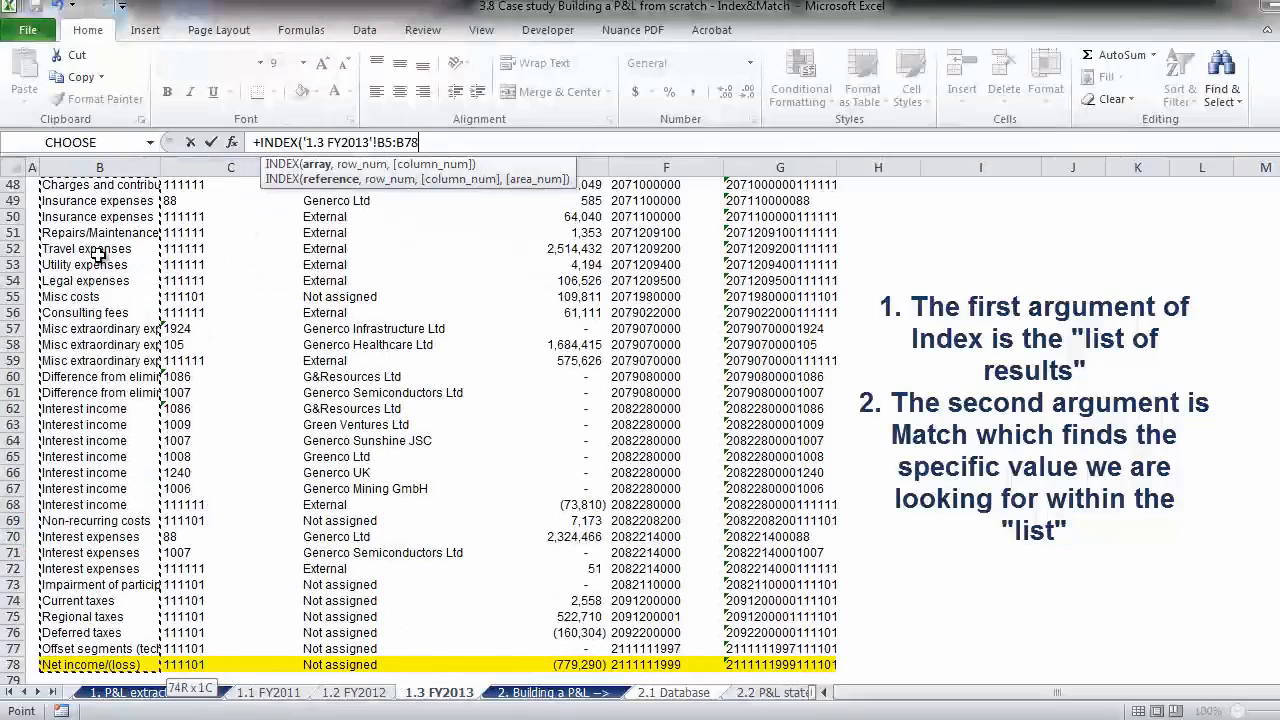
click(386, 142)
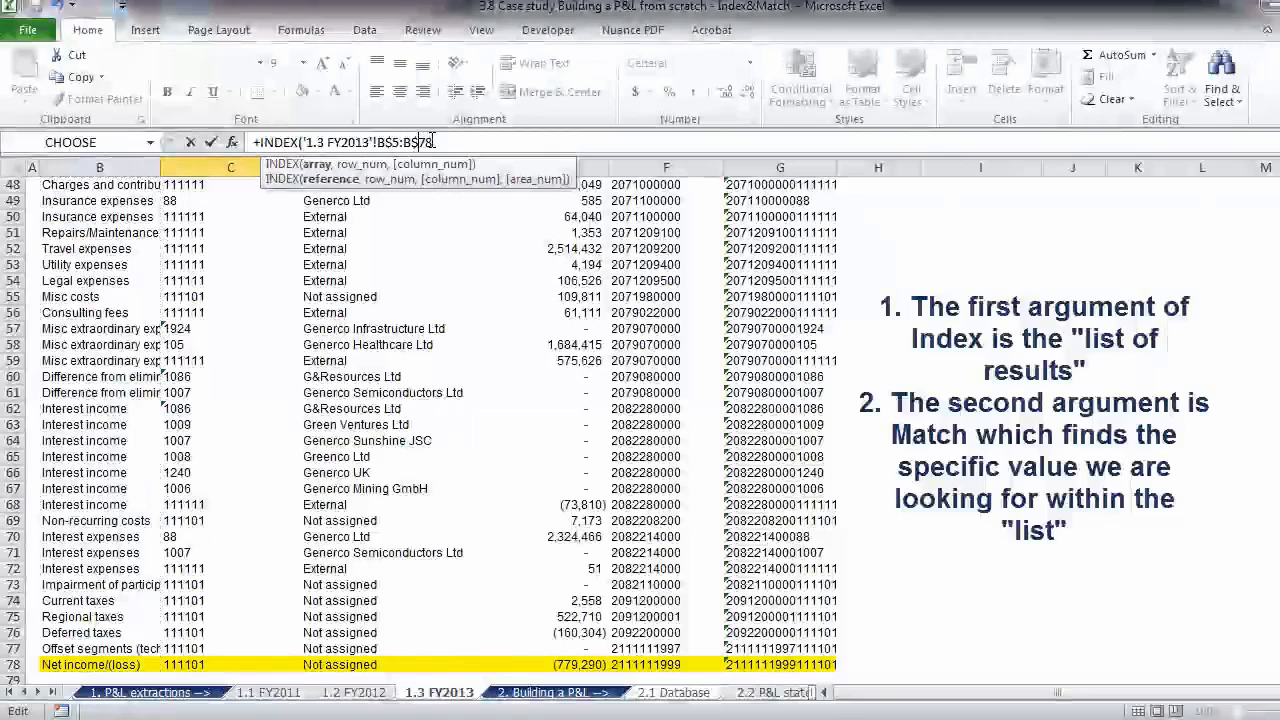
- Nest a MATCH in the C94 formula with $B94 of 2.1 Database as the lookup value
text(,match()
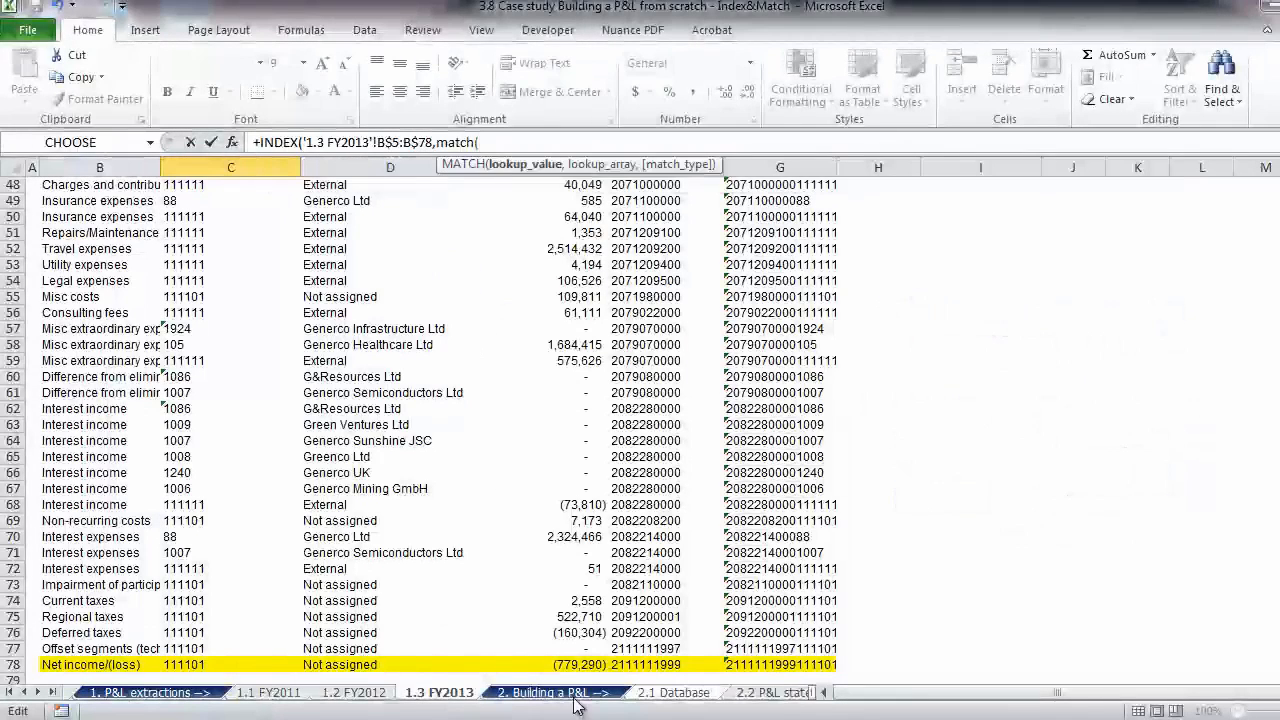
click(650, 697)
click(105, 521)
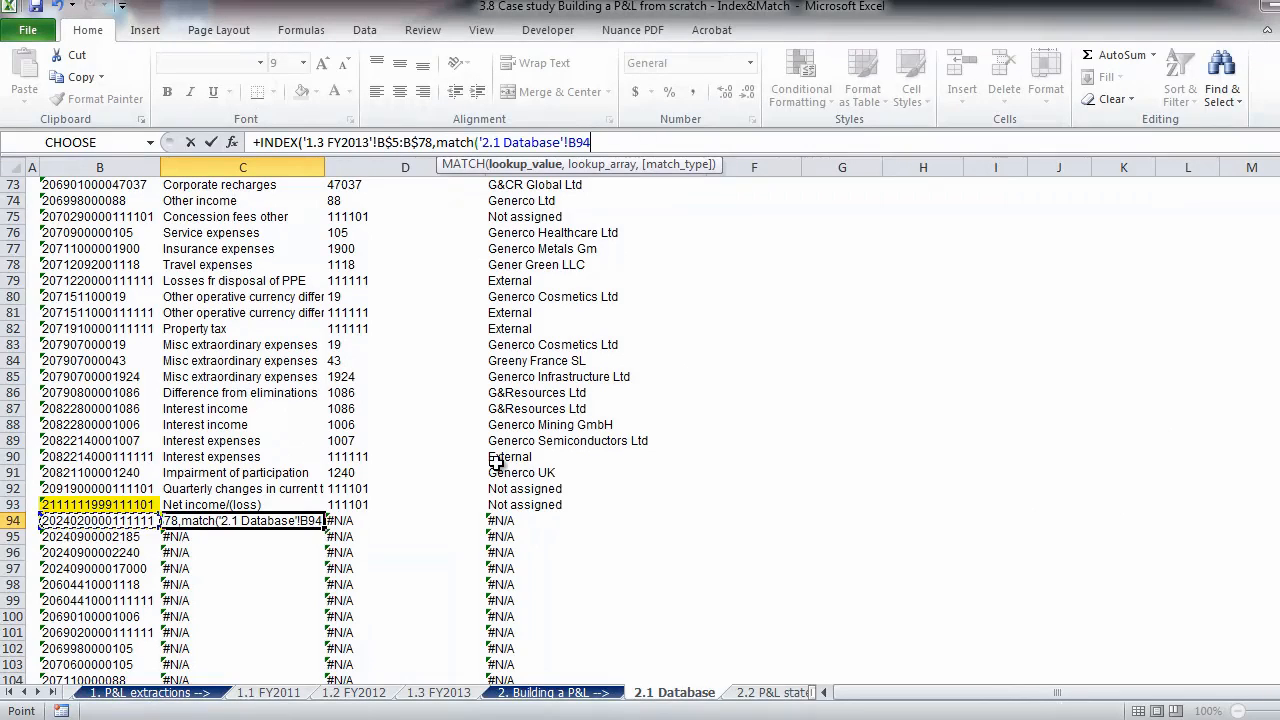
text($)
click(632, 141)
- Complete the C94 formula with lookup array $G$5:$G$78 of the 1.3 FY2013 sheet and match type 0
text(,)
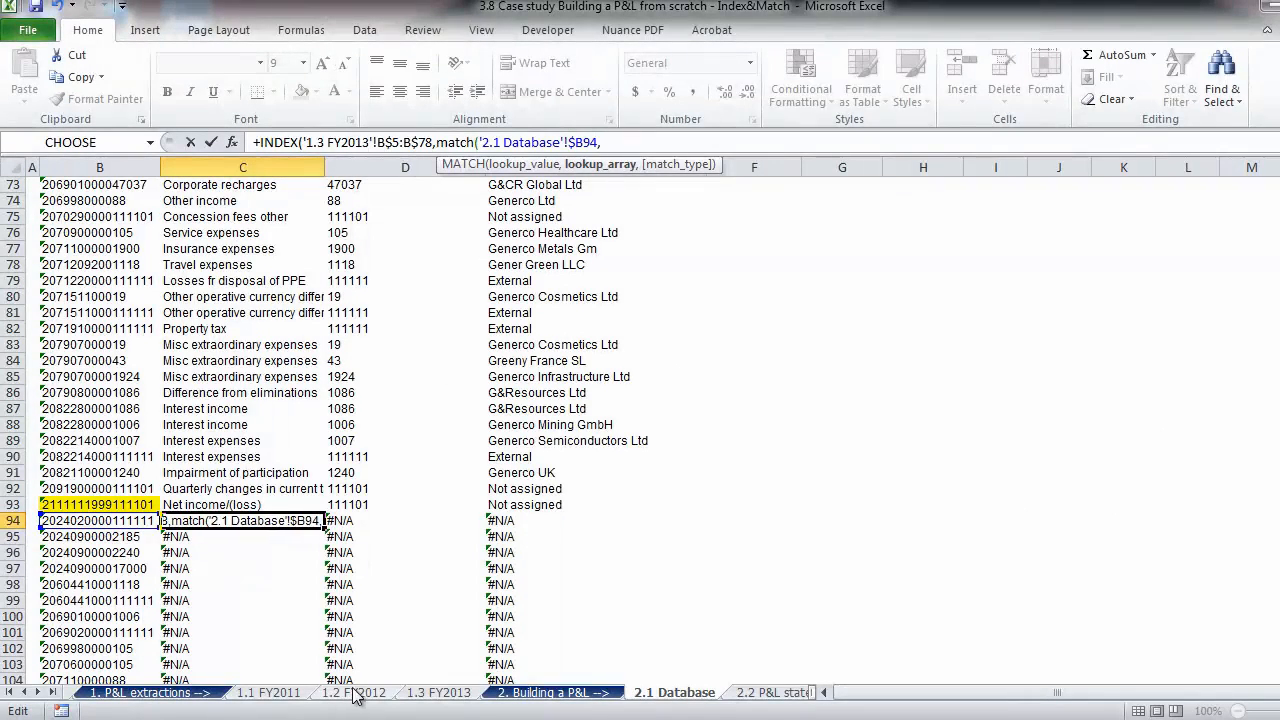
click(437, 693)
click(766, 664)
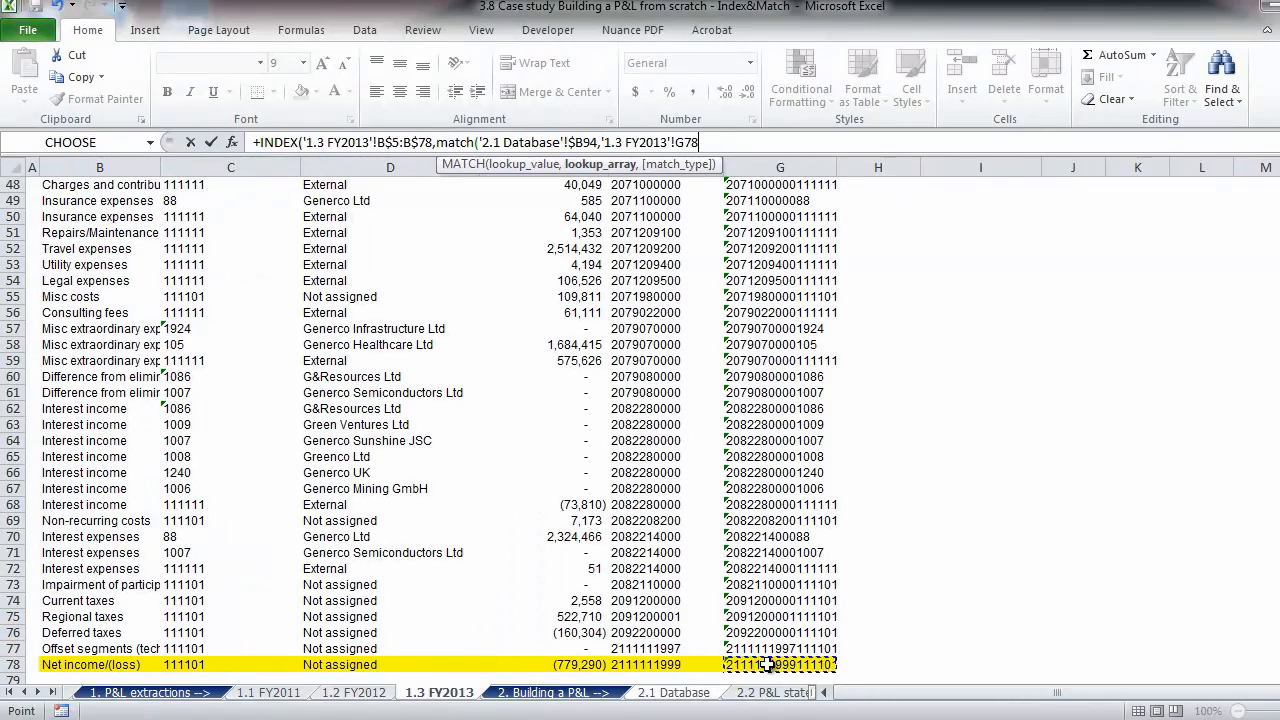
key(ctrl+shift+Up)
key(shift+Down)
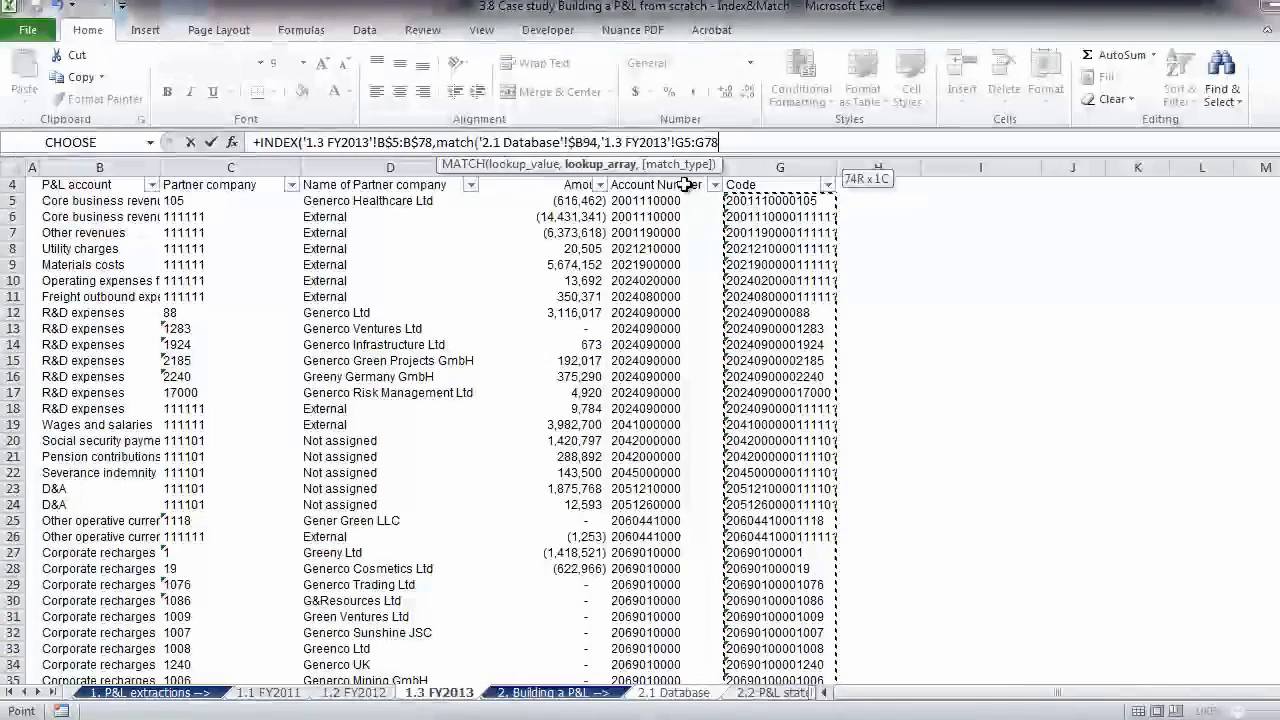
click(687, 142)
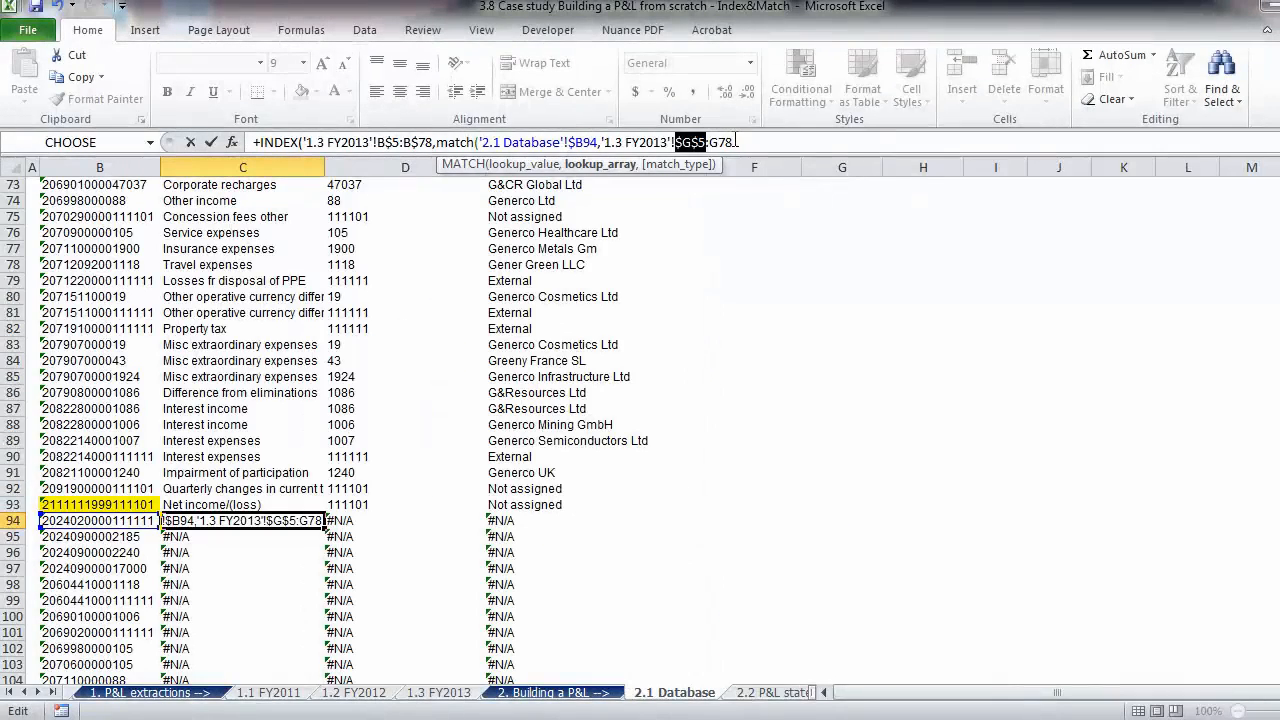
key(F4)
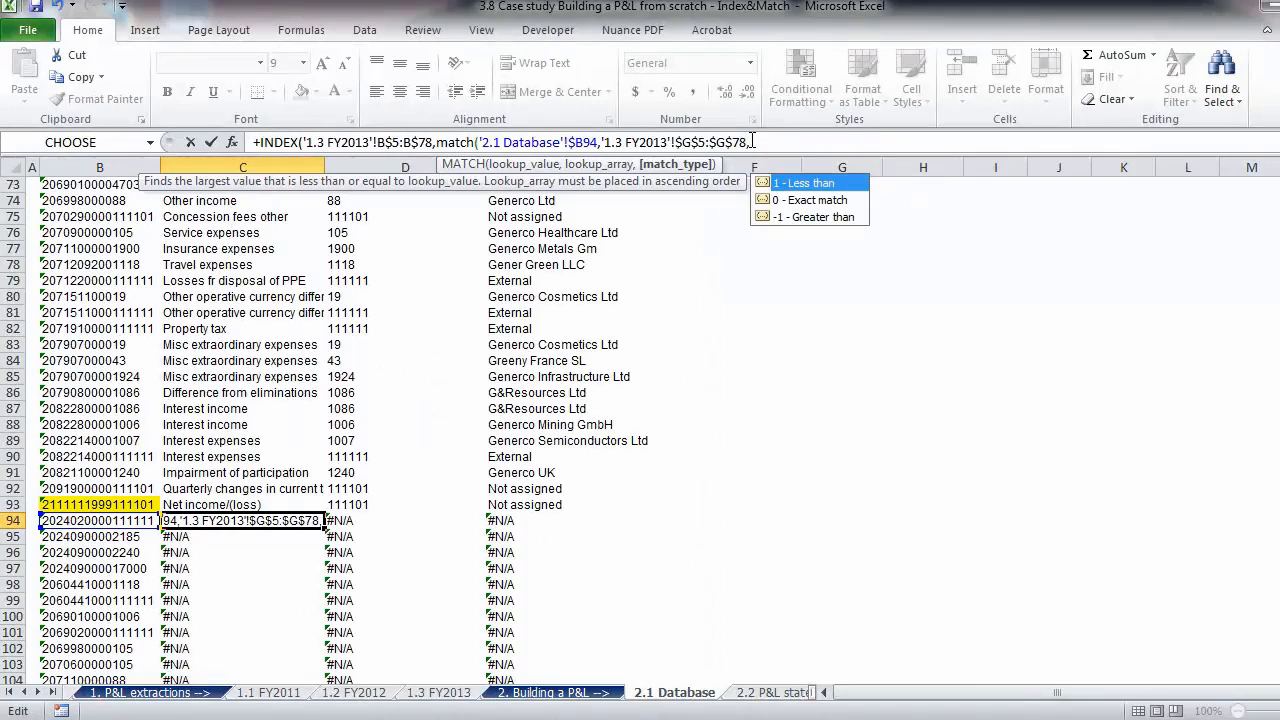
key(Return)
- Copy the C94 formula across columns C to E down to row 107 and return to the top of the Database sheet
key(Up)
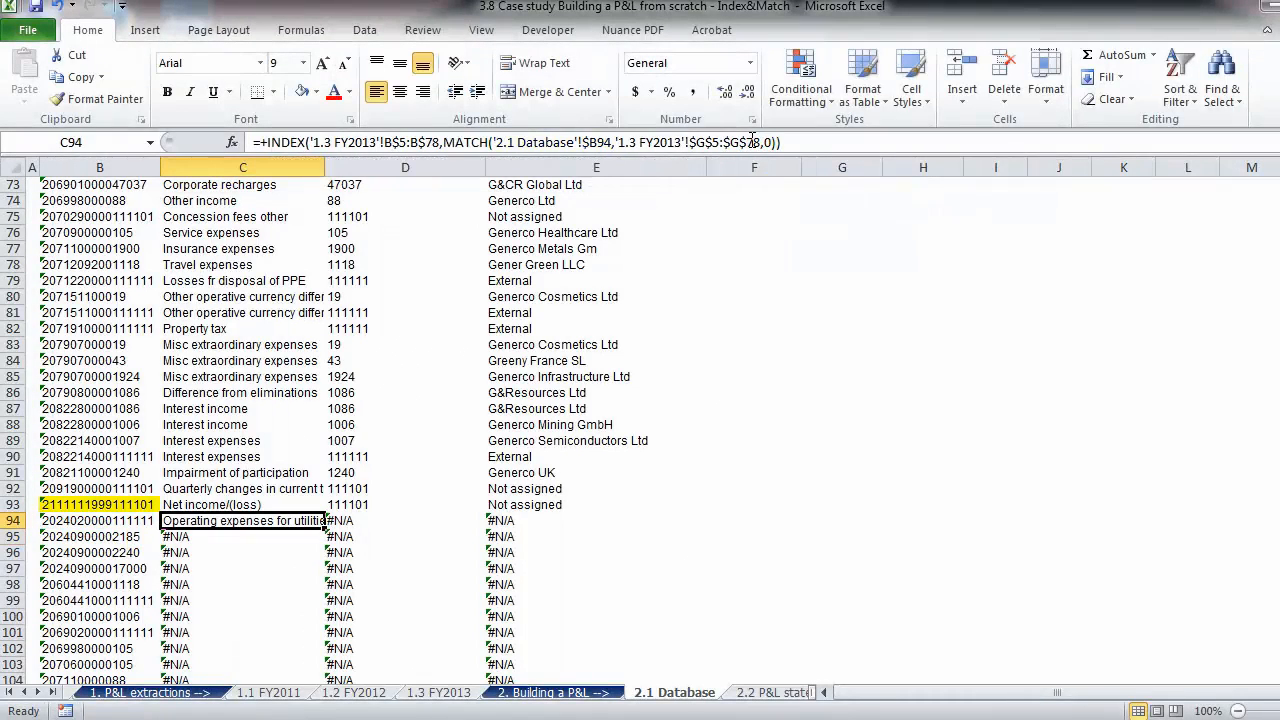
key(ctrl+shift+Right)
key(ctrl+shift+Down)
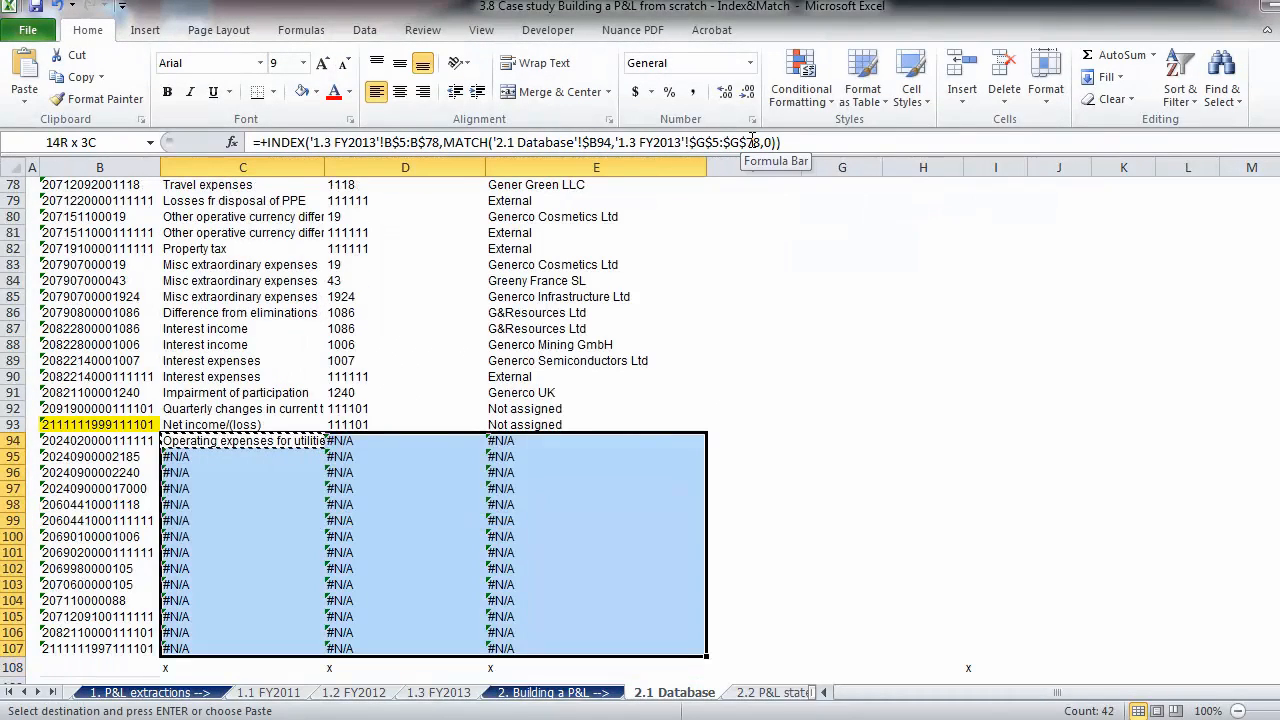
key(ctrl+v)
key(Down)
key(Down)
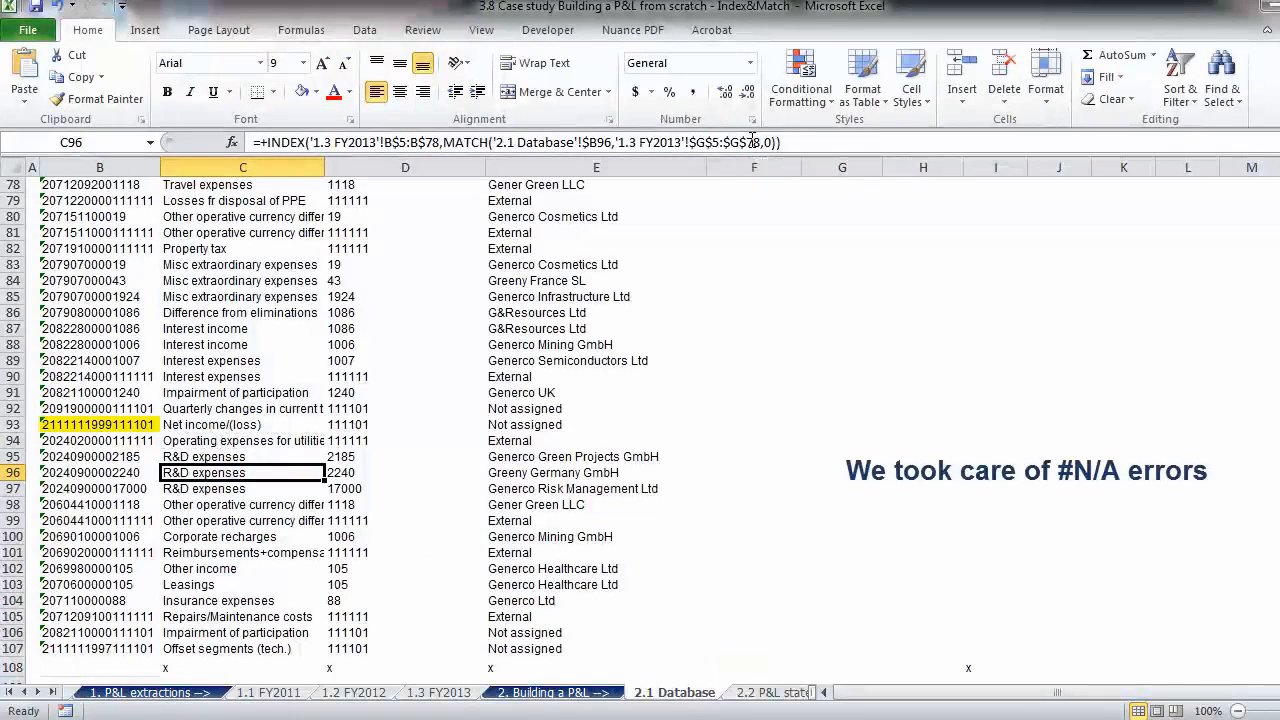
key(Escape)
key(ctrl+Up)
key(ctrl+Up)
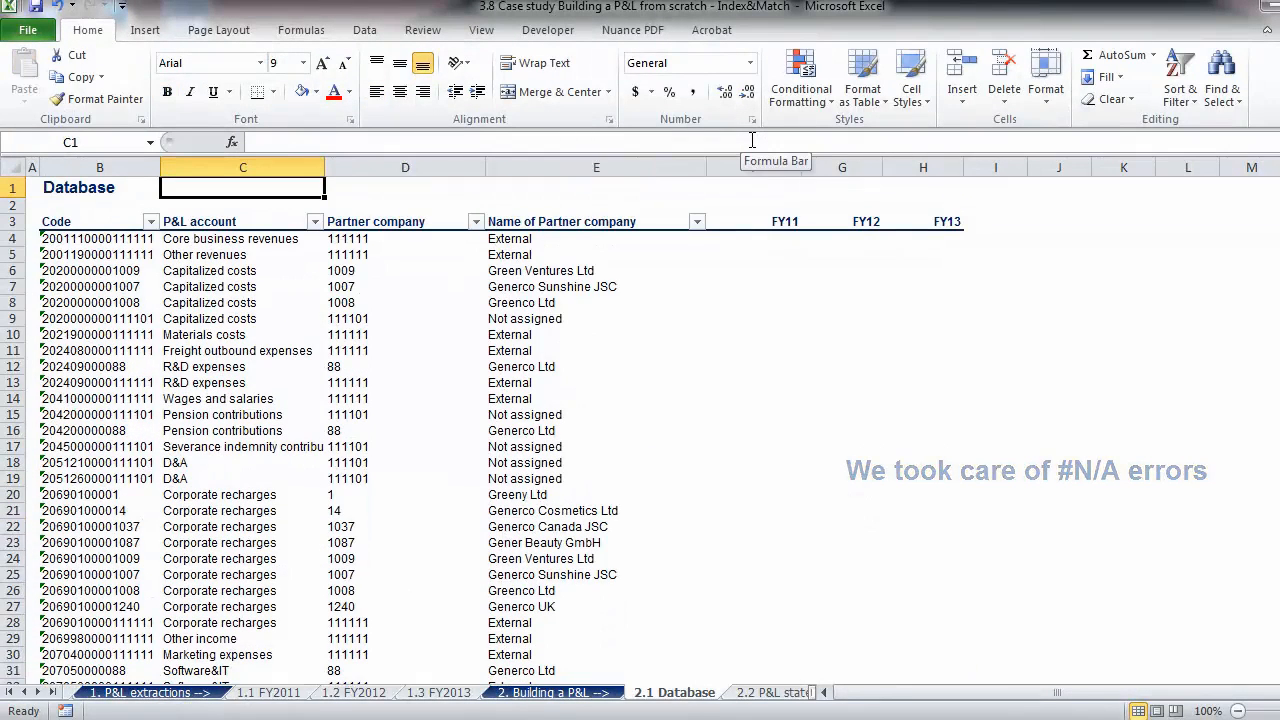